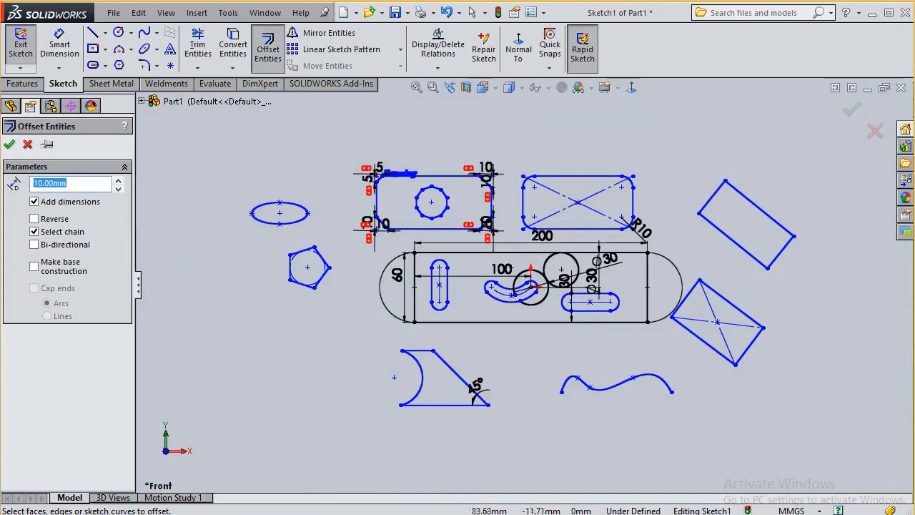
Offset the rounded rectangle's outline inward by 5 mm using the reversed offset direction.
scroll(889, 177, down, 2)
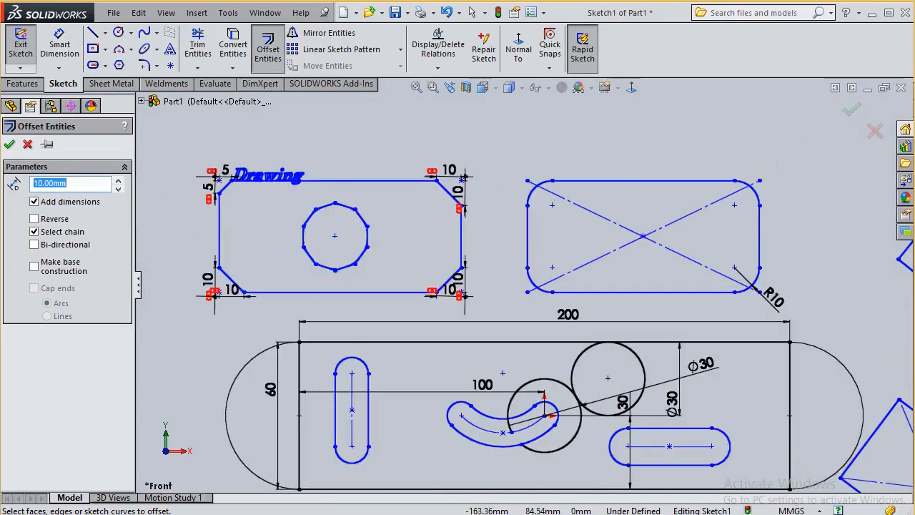
text(5)
key(Return)
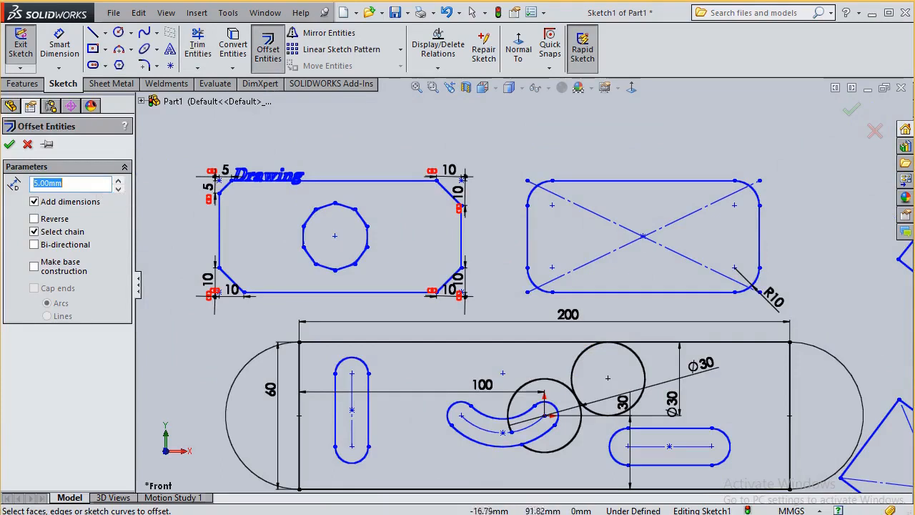
scroll(560, 173, down, 3)
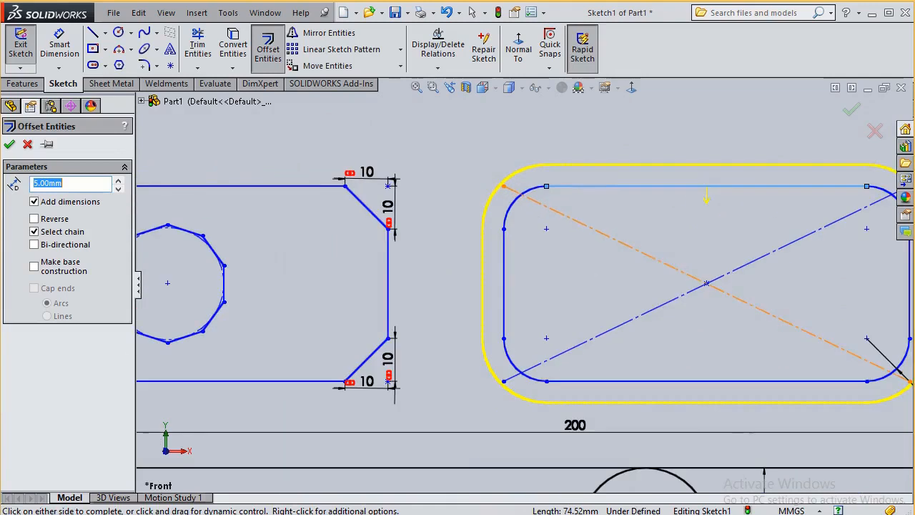
scroll(523, 285, up, 3)
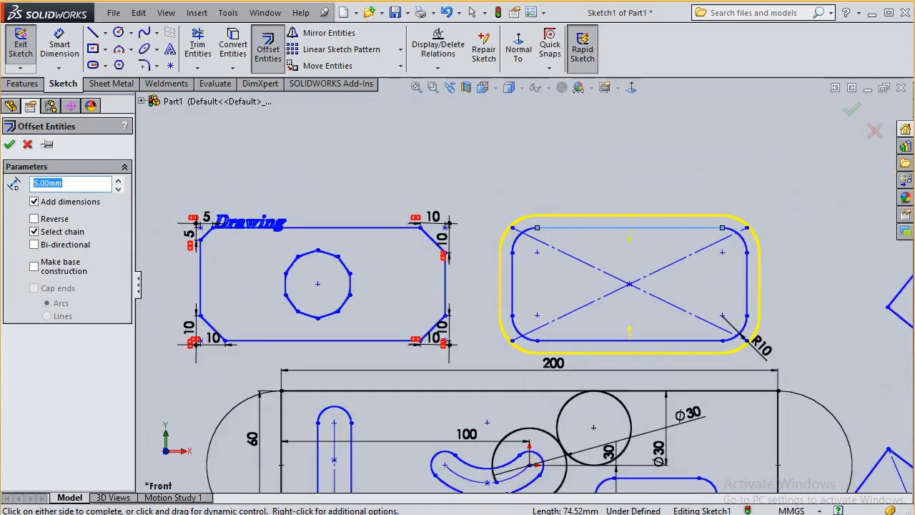
click(35, 219)
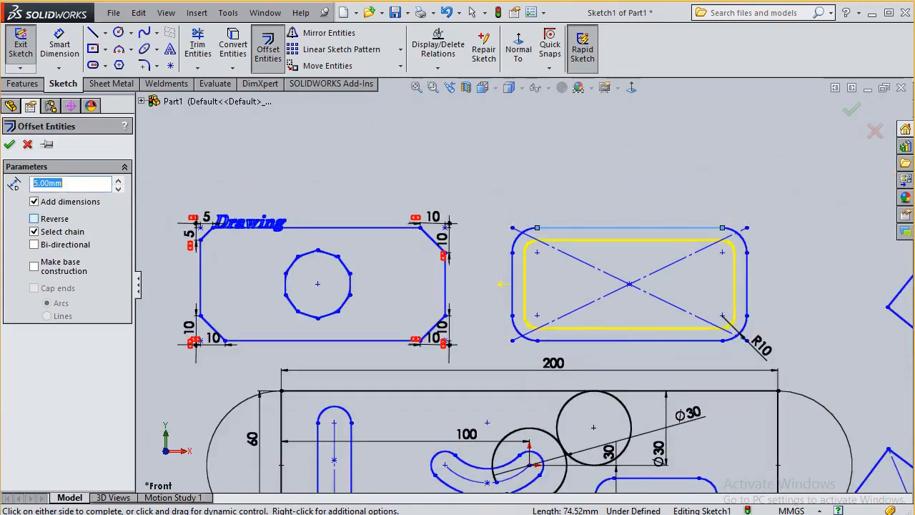
click(10, 145)
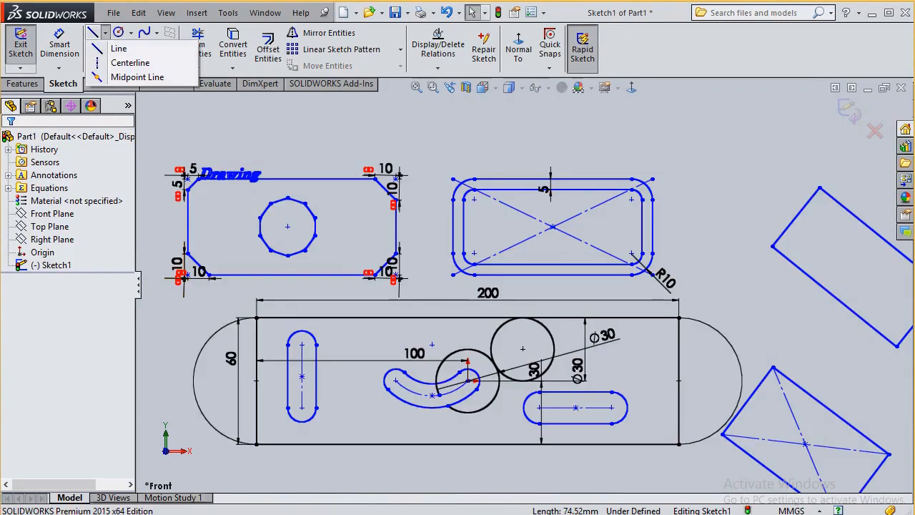
Draw a vertical construction centerline upward from the origin inside the long plate.
click(131, 62)
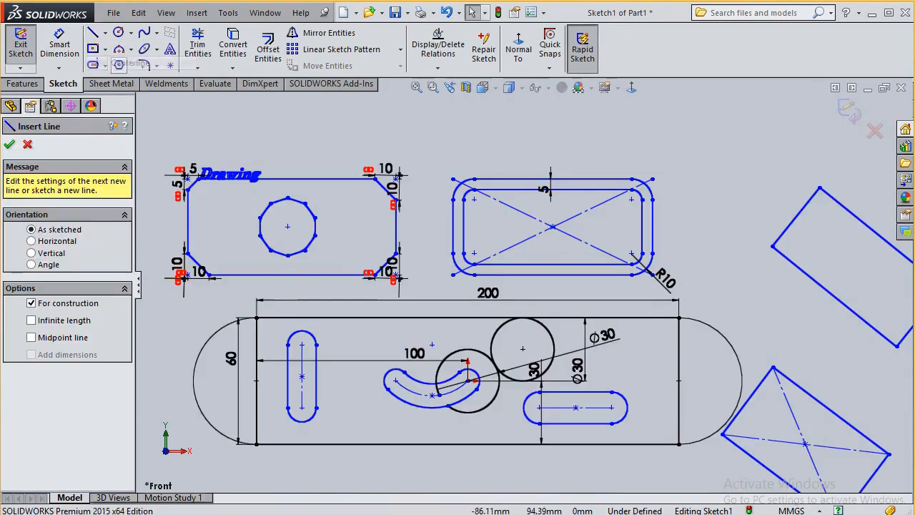
click(469, 380)
click(469, 329)
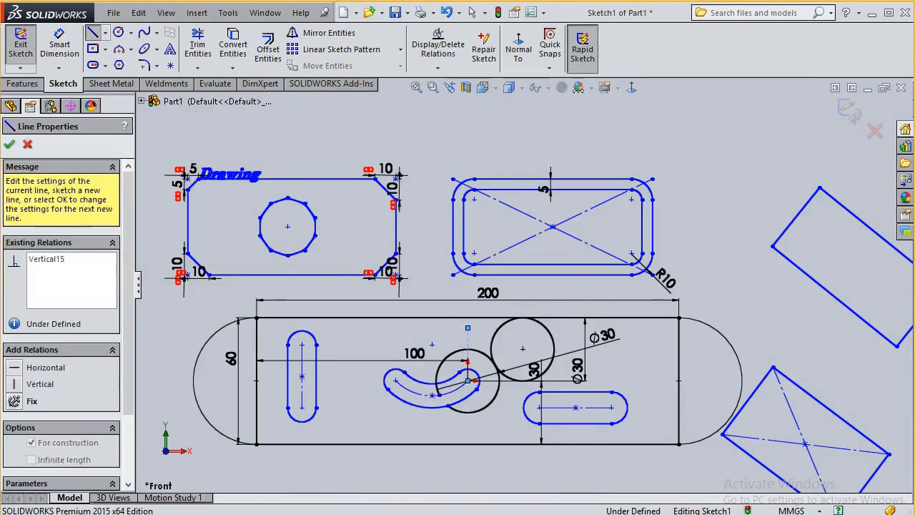
click(60, 44)
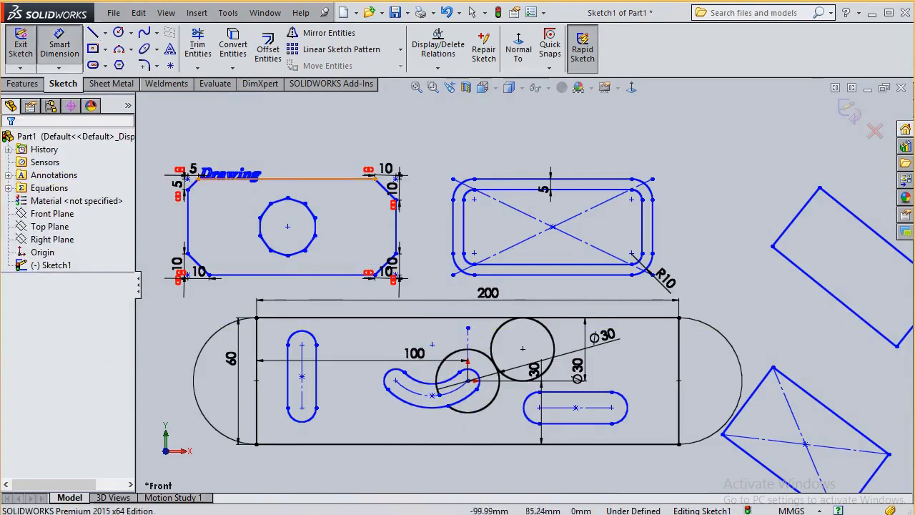
Mirror a copy of the horizontal straight slot about the vertical centerline through the origin.
click(328, 33)
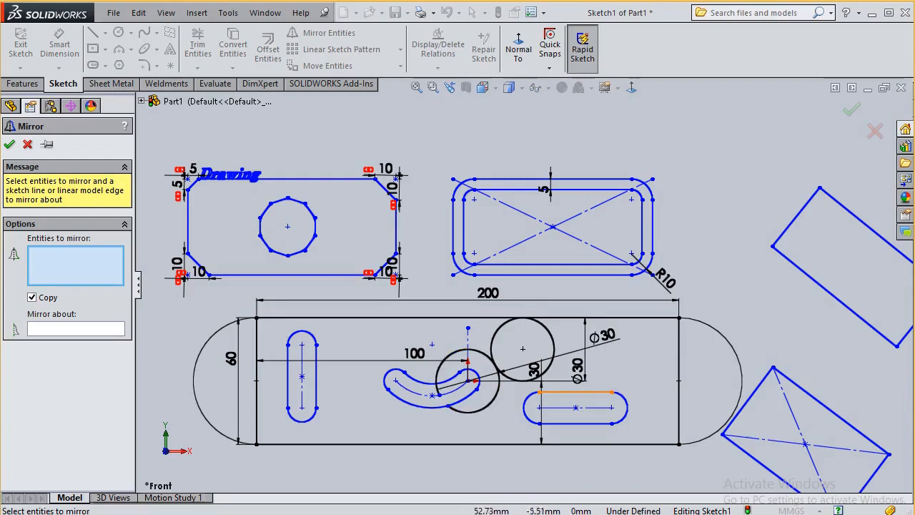
click(576, 392)
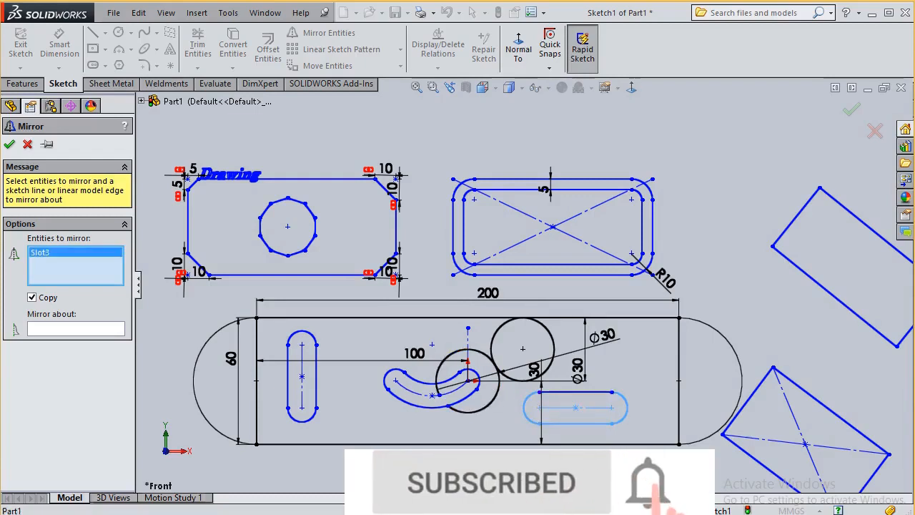
click(76, 329)
click(468, 342)
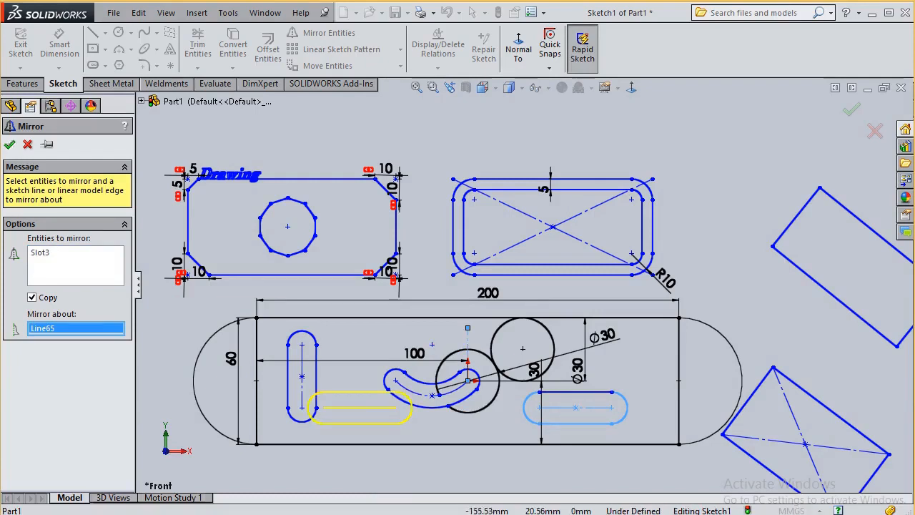
click(10, 145)
scroll(520, 388, up, 5)
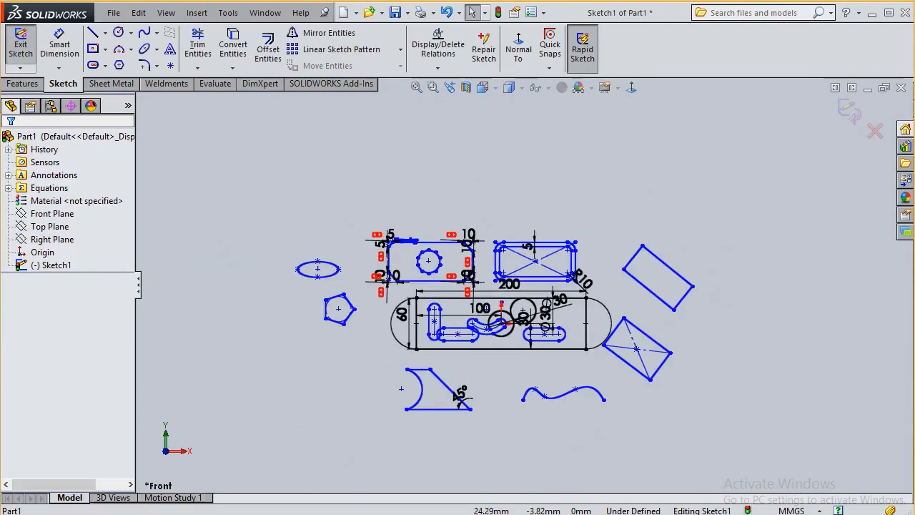
Start a linear sketch pattern of the tilted rectangle without diagonals, with 2 instances spaced 100 mm along the X-axis.
scroll(409, 249, down, 5)
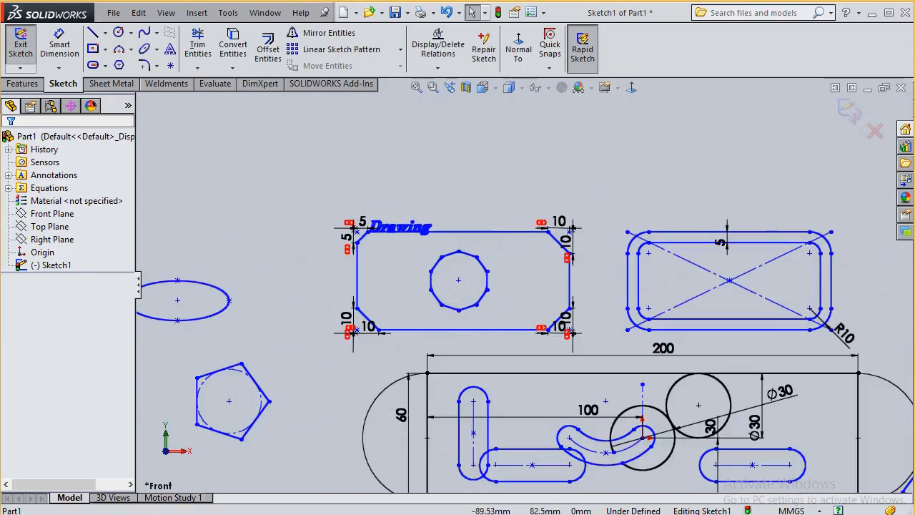
scroll(409, 246, down, 1)
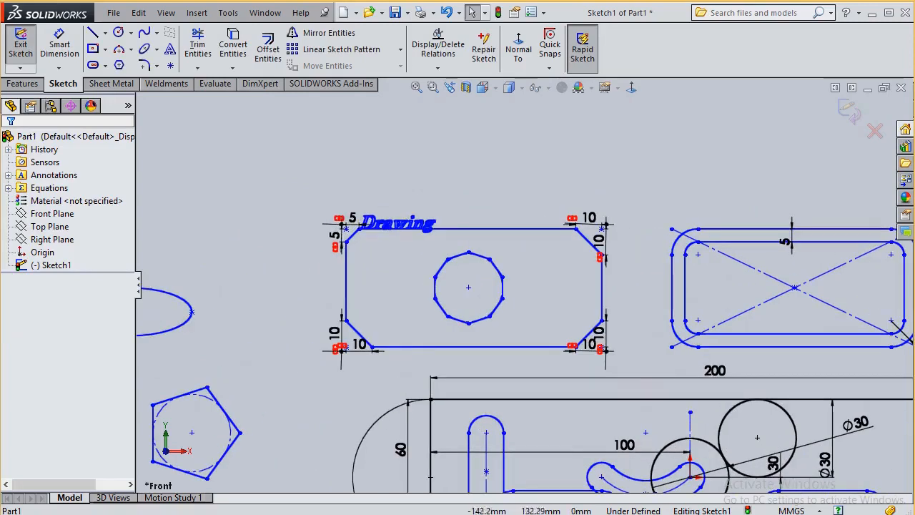
click(400, 49)
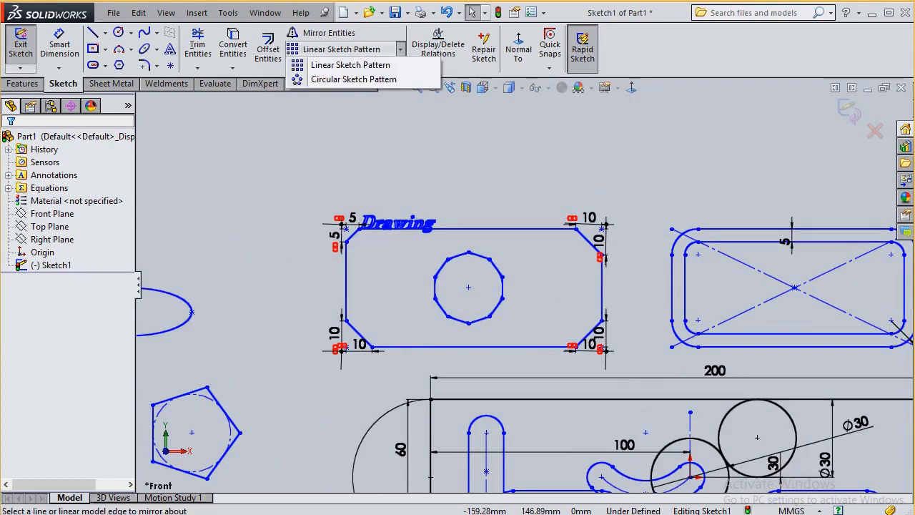
click(350, 65)
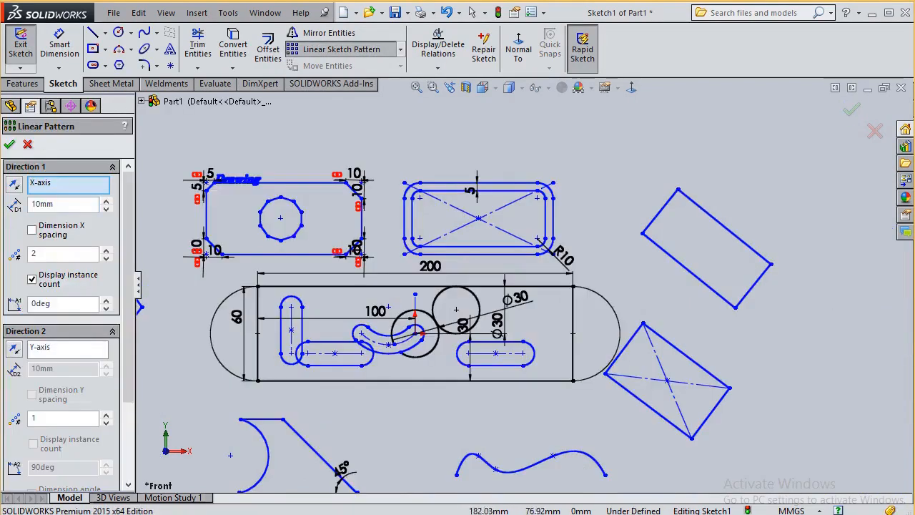
click(730, 230)
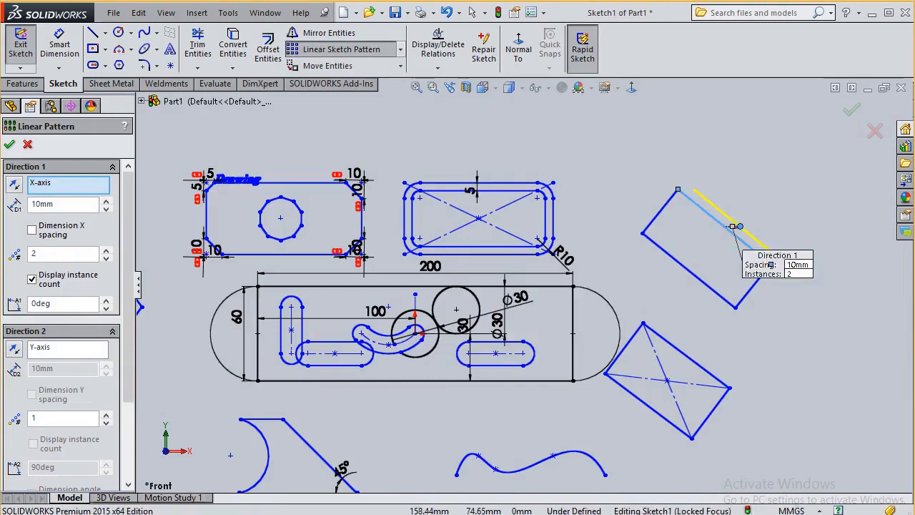
click(659, 213)
click(668, 256)
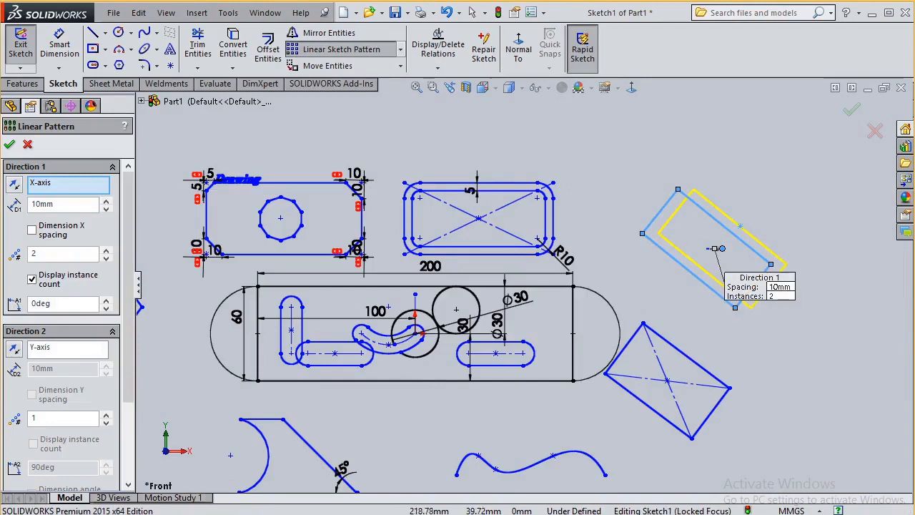
drag(31, 204, 175, 241)
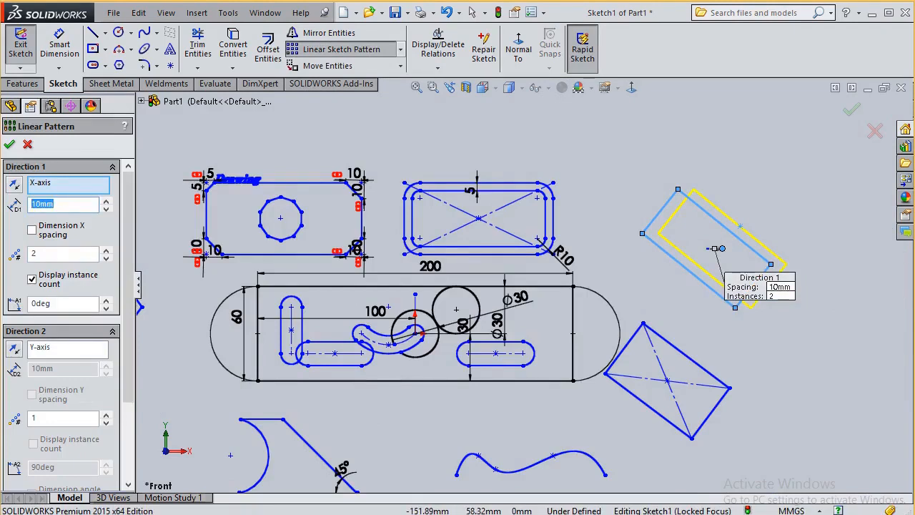
text(100)
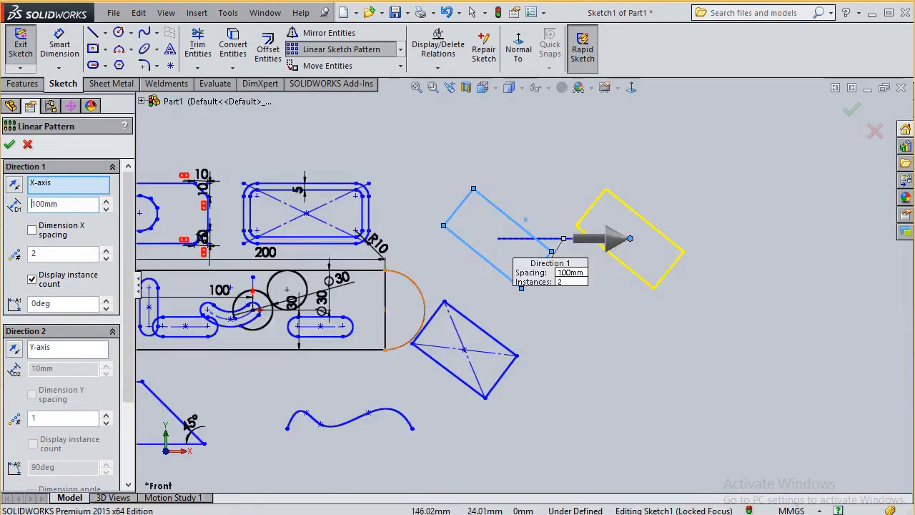
scroll(512, 285, up, 3)
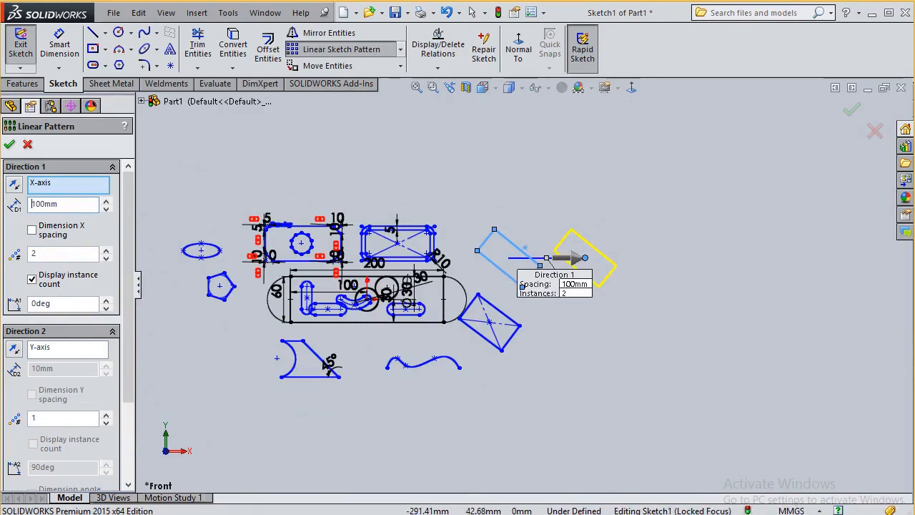
Add the Y-axis as the pattern's second direction with 2 instances and 100 mm spacing.
click(67, 349)
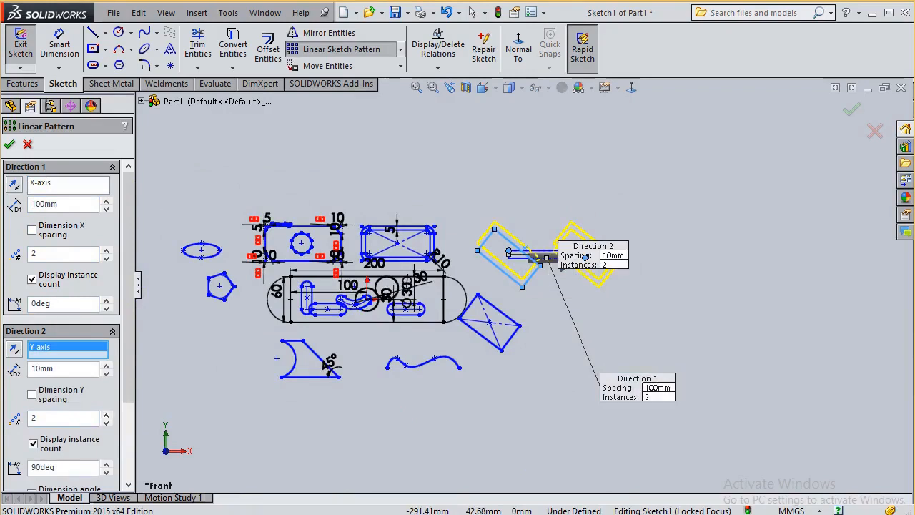
double_click(54, 369)
text(100)
key(Return)
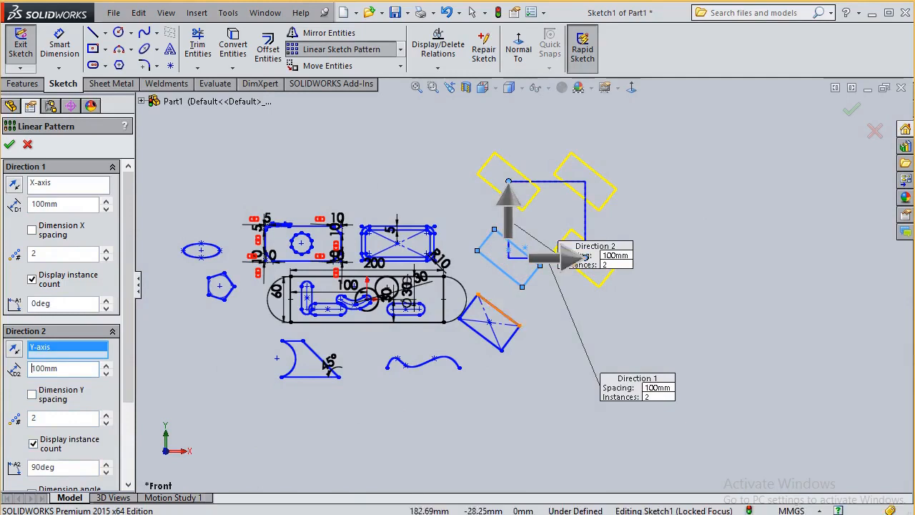
Skip the diagonal instance (2,2) of the linear pattern and create the pattern.
scroll(61, 322, down, 3)
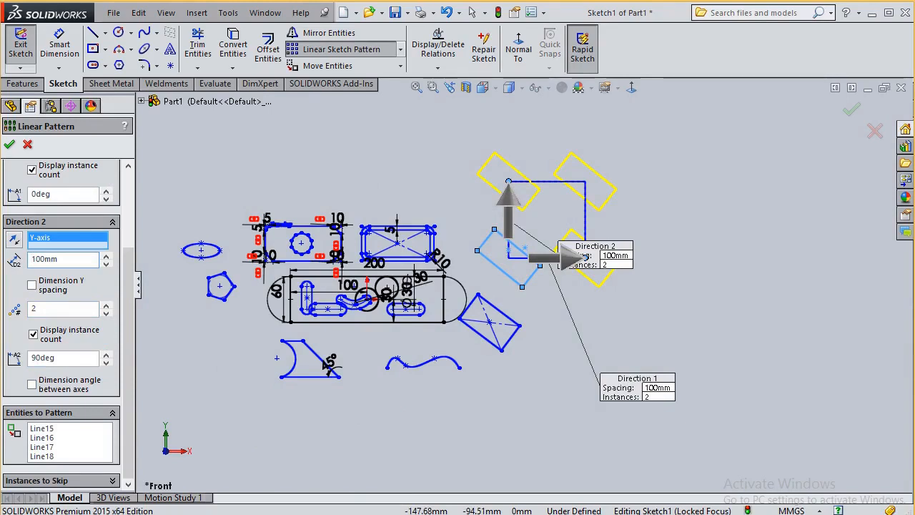
scroll(61, 322, up, 3)
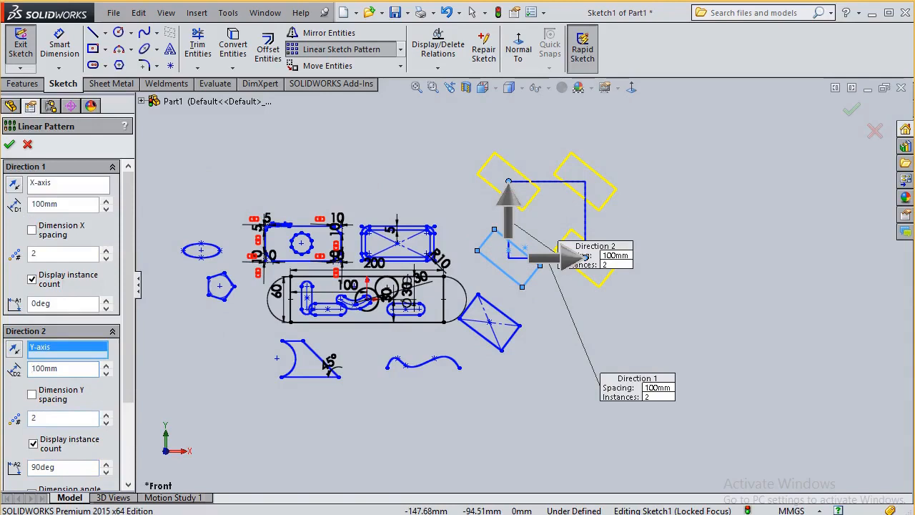
scroll(32, 259, down, 3)
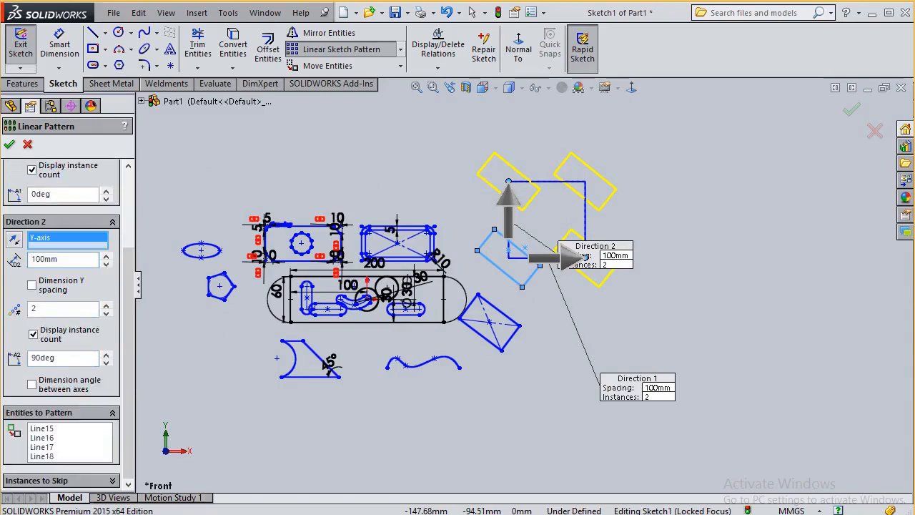
click(112, 480)
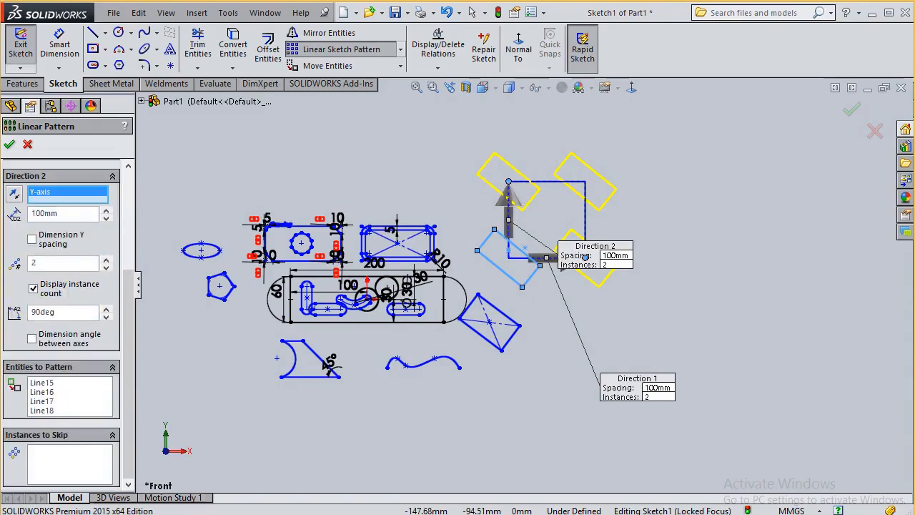
click(69, 464)
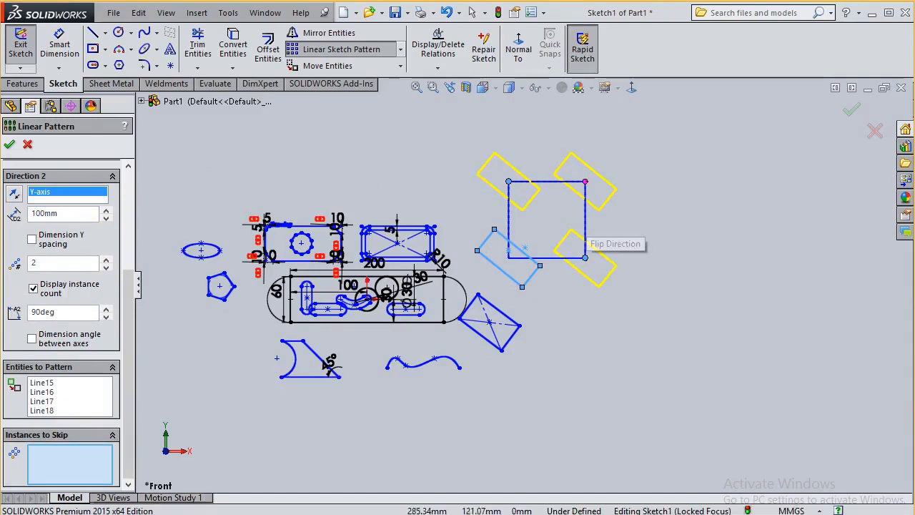
click(585, 182)
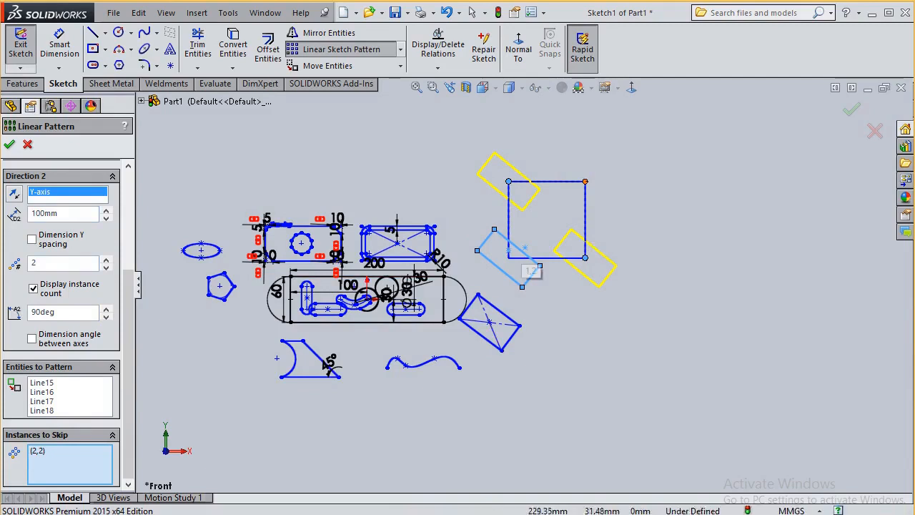
scroll(631, 238, down, 2)
middle_drag(530, 214, 529, 228)
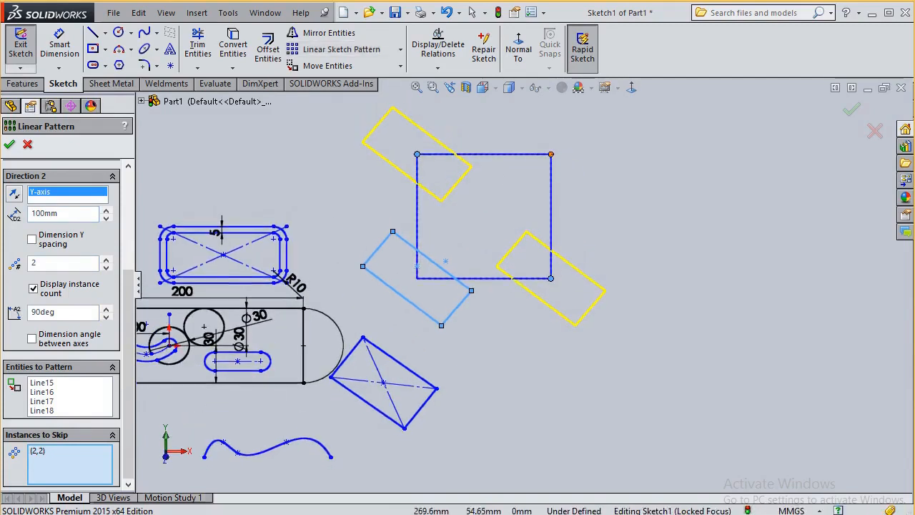
click(9, 143)
click(519, 49)
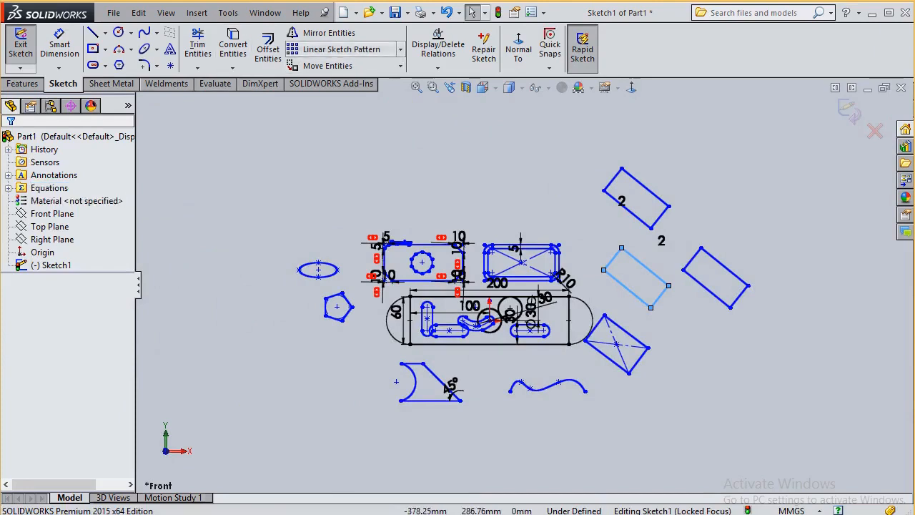
Start a circular sketch pattern of the selected tilted rectangle about the origin, with 6 instances equally spaced over 360 degrees.
click(401, 49)
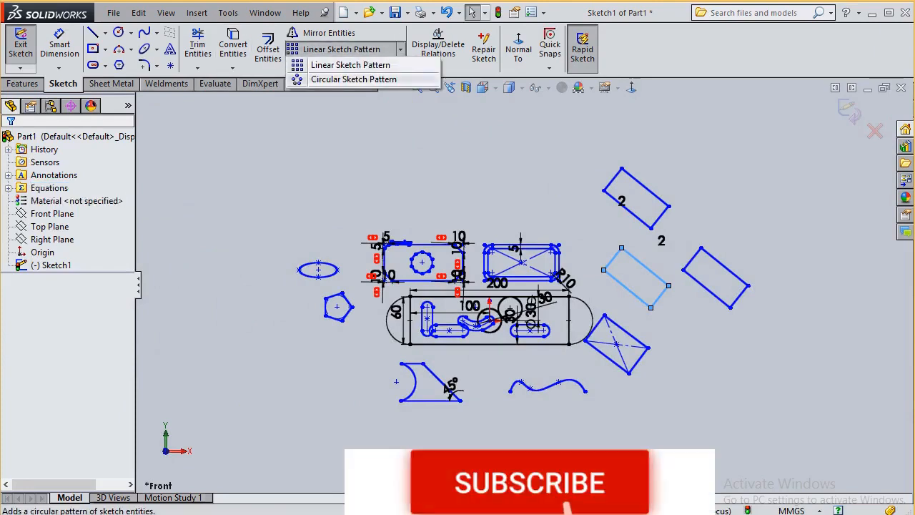
click(344, 76)
scroll(487, 443, down, 2)
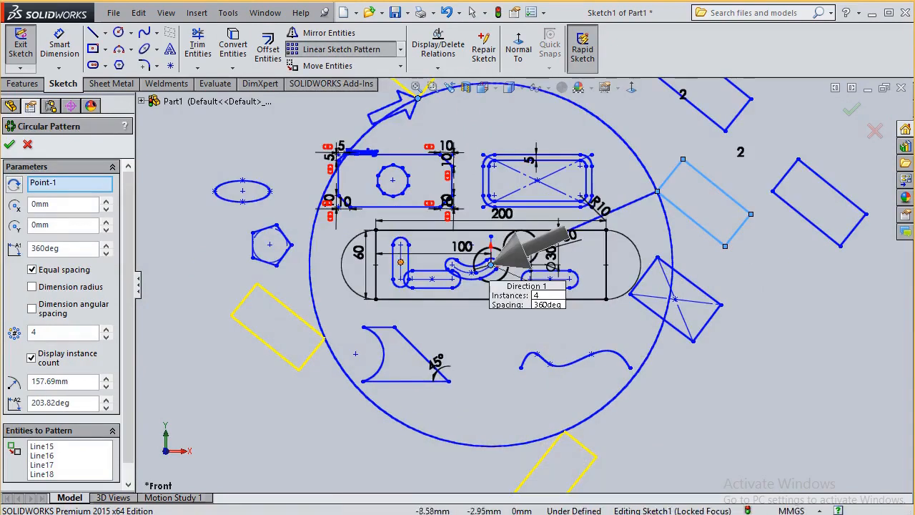
scroll(357, 294, up, 2)
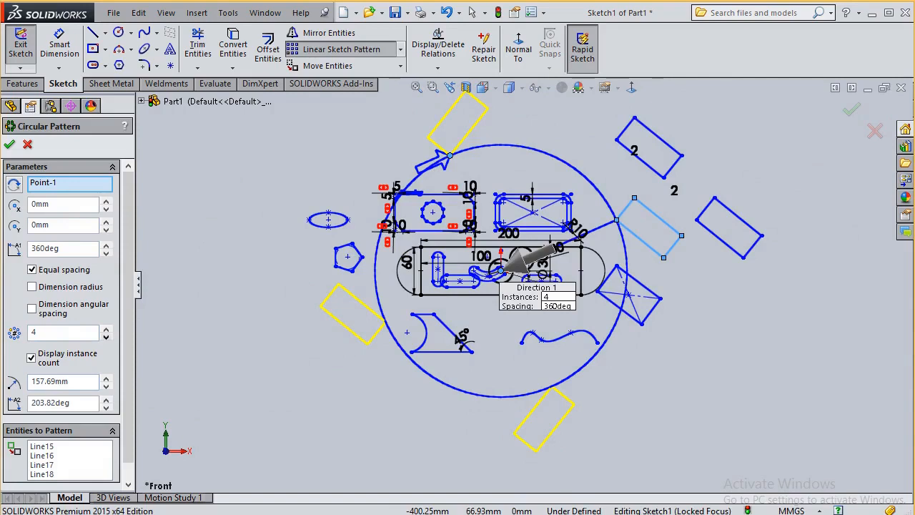
click(106, 329)
click(105, 329)
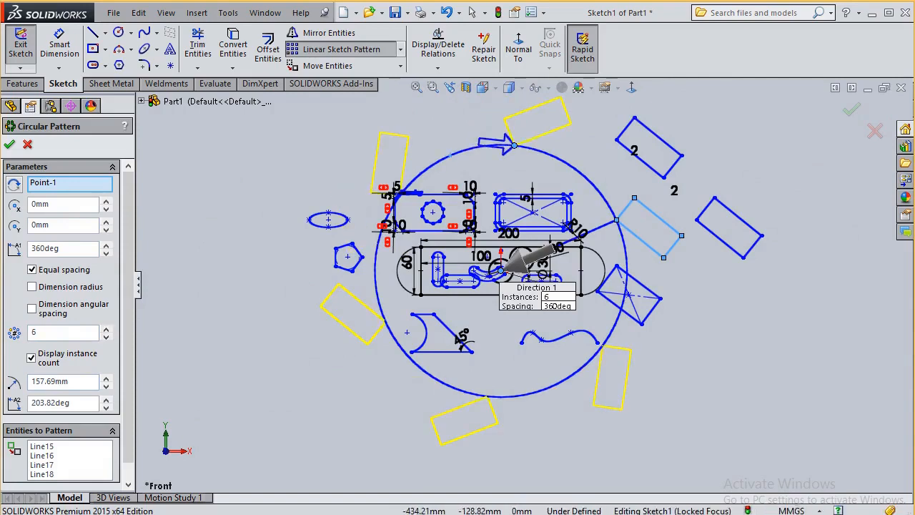
Skip instances (5) and (4) of the circular pattern and create the pattern.
drag(128, 330, 128, 351)
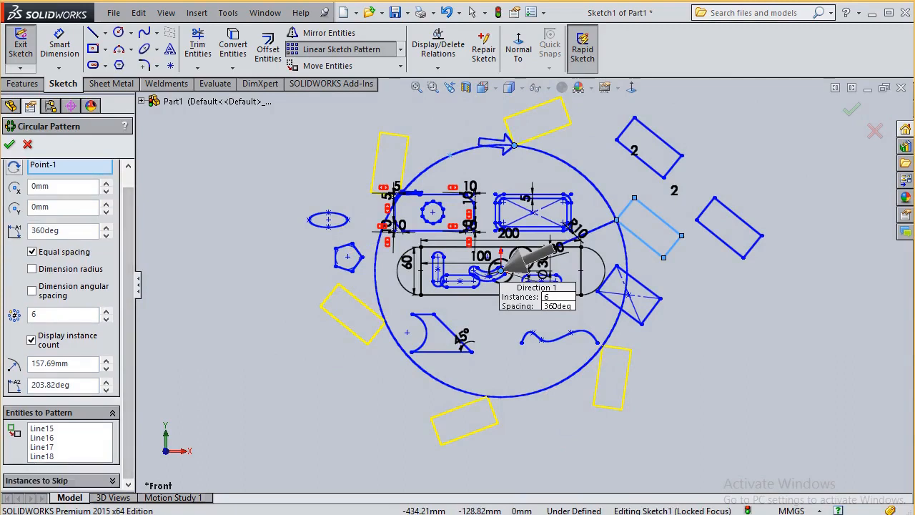
click(112, 480)
click(70, 465)
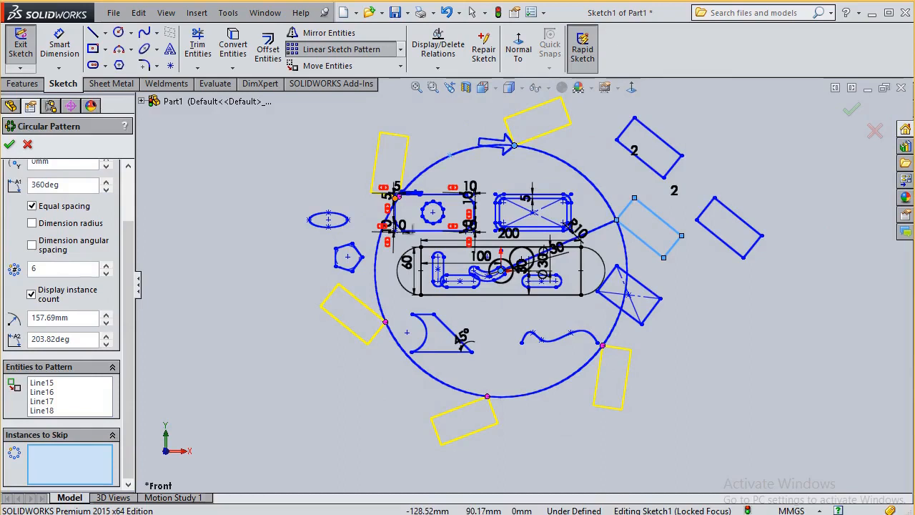
click(390, 226)
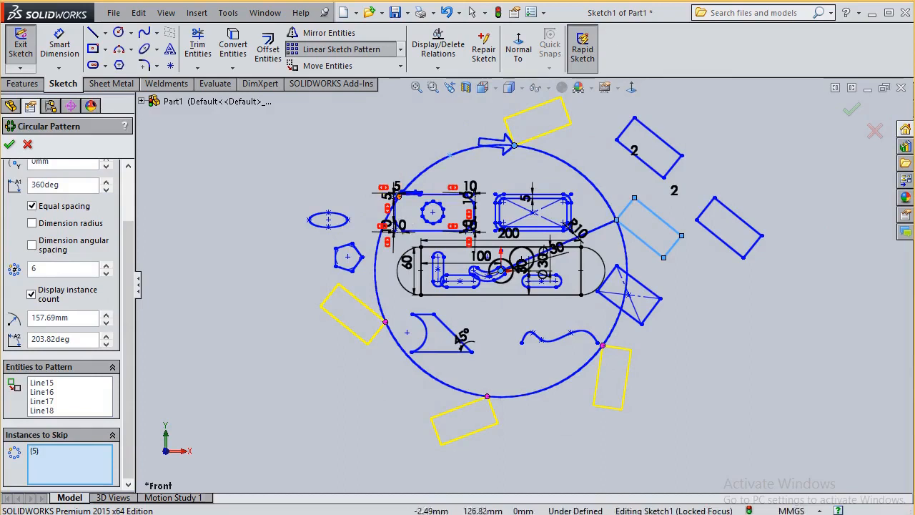
click(386, 322)
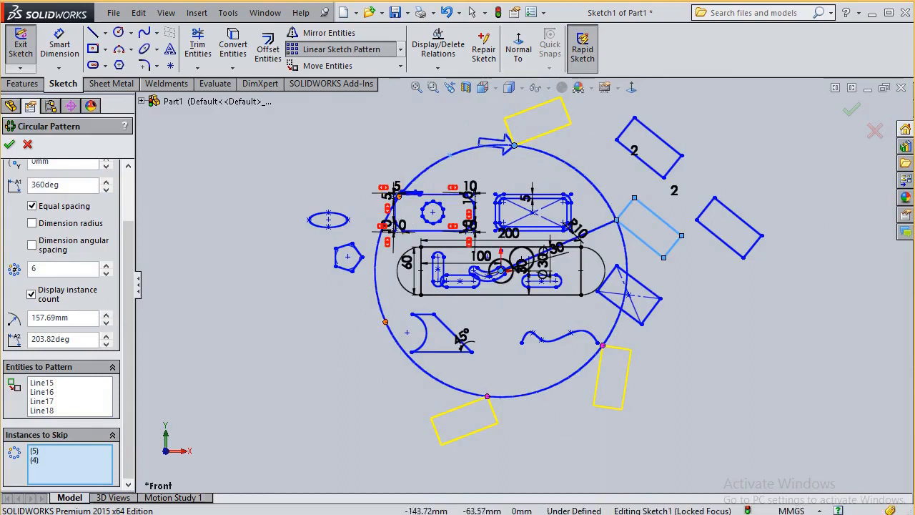
click(9, 145)
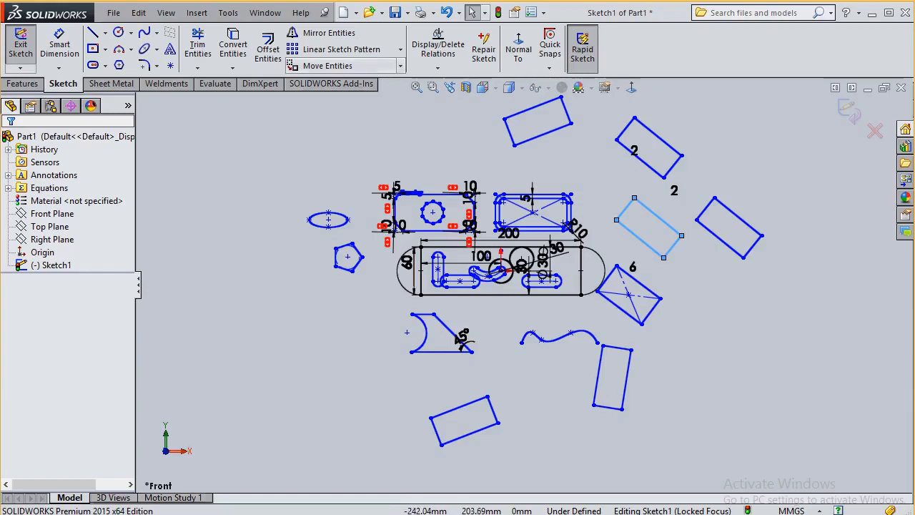
click(400, 65)
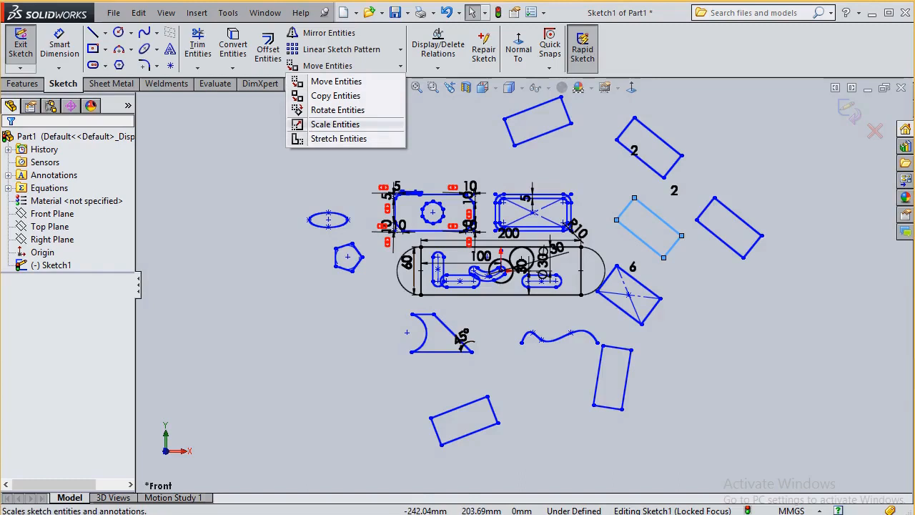
key(Escape)
key(Escape)
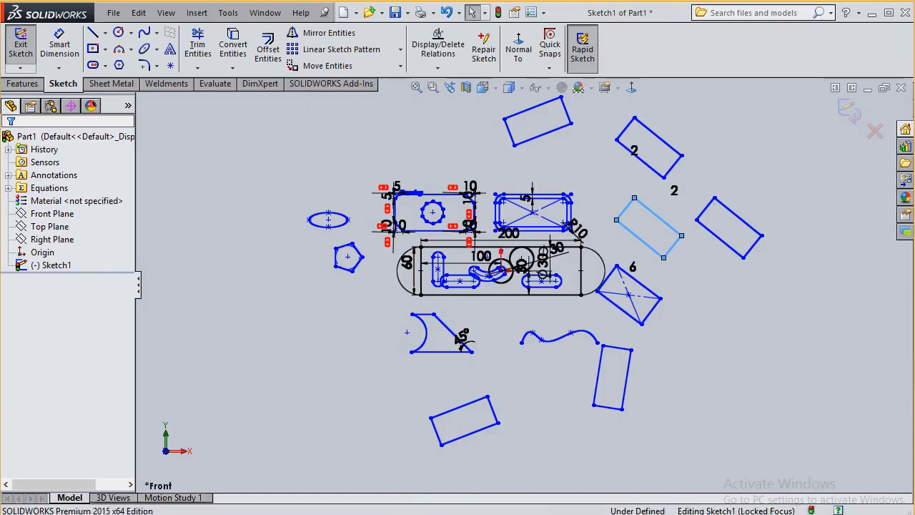
Delete all the sketch geometry together with its dimensions and patterns, confirming the deletion for every item.
scroll(652, 265, up, 3)
drag(735, 150, 368, 413)
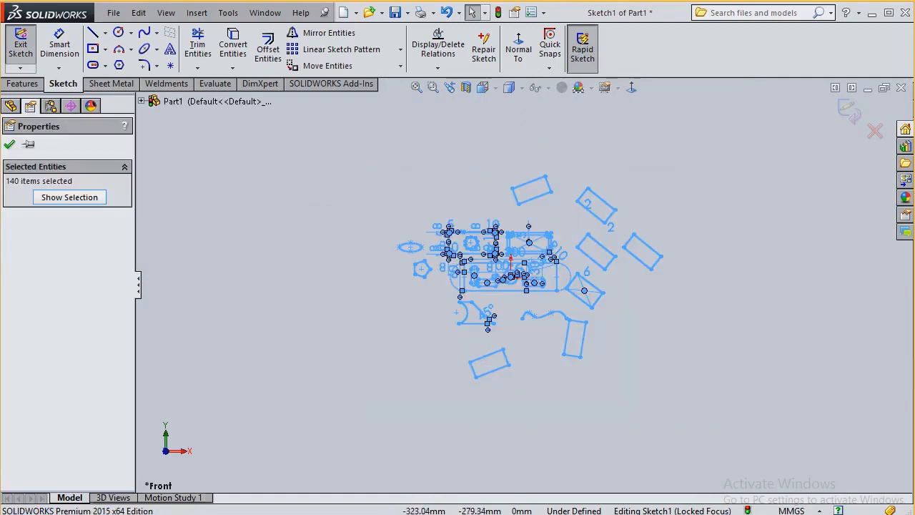
key(Delete)
click(313, 254)
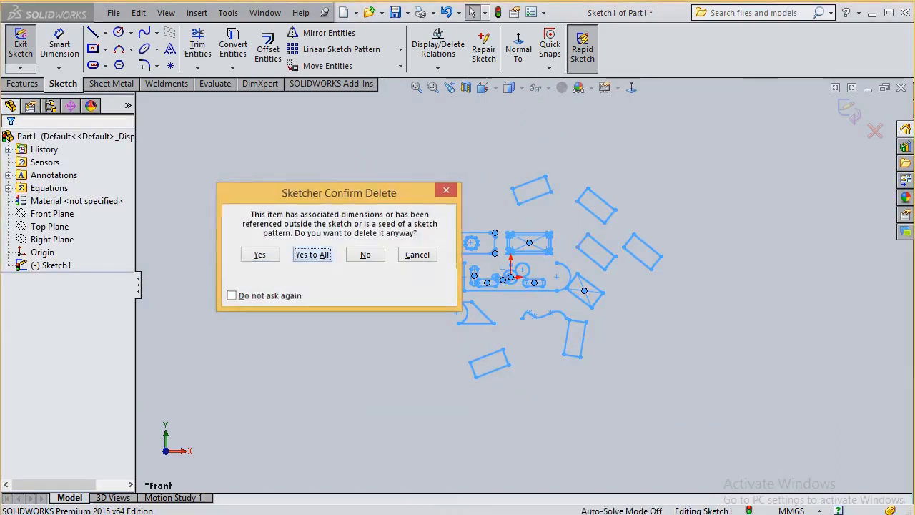
Sketch a circle about 346 mm in diameter centered on the origin.
key(c)
click(510, 277)
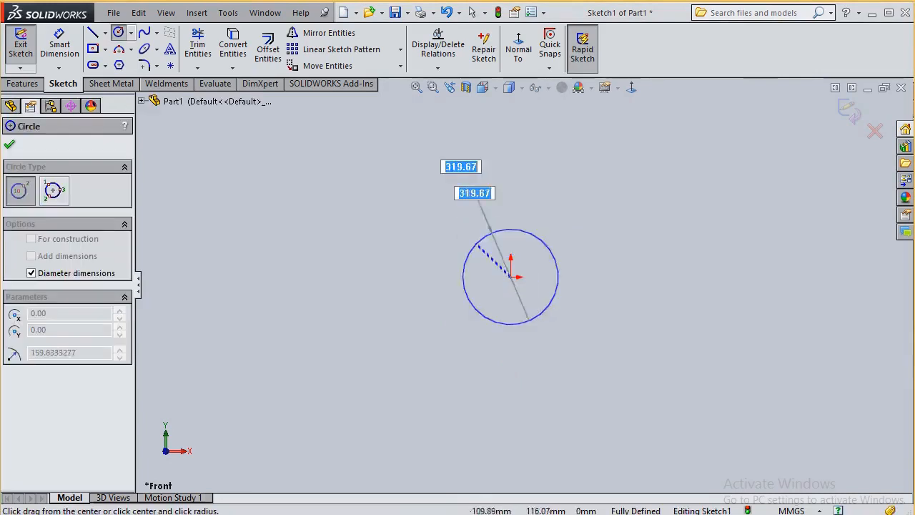
click(458, 221)
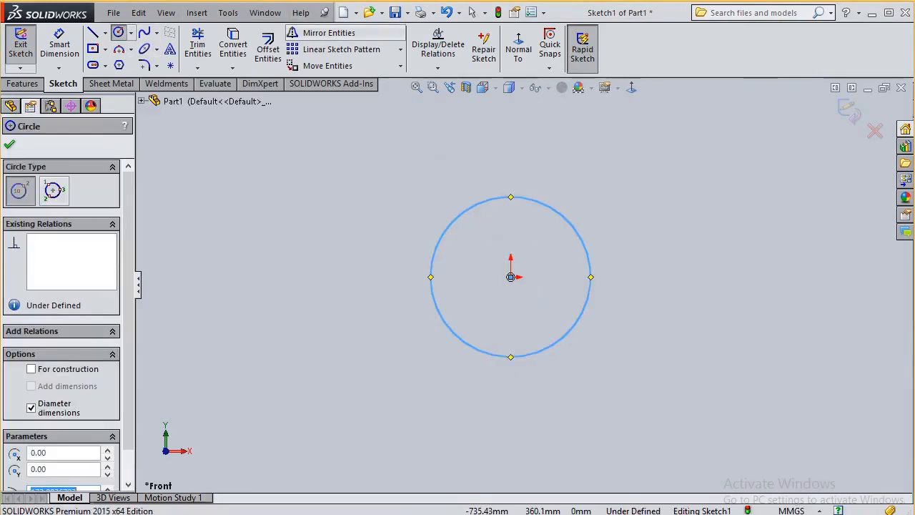
Dimension the circle's diameter and set it to 300 mm.
click(59, 44)
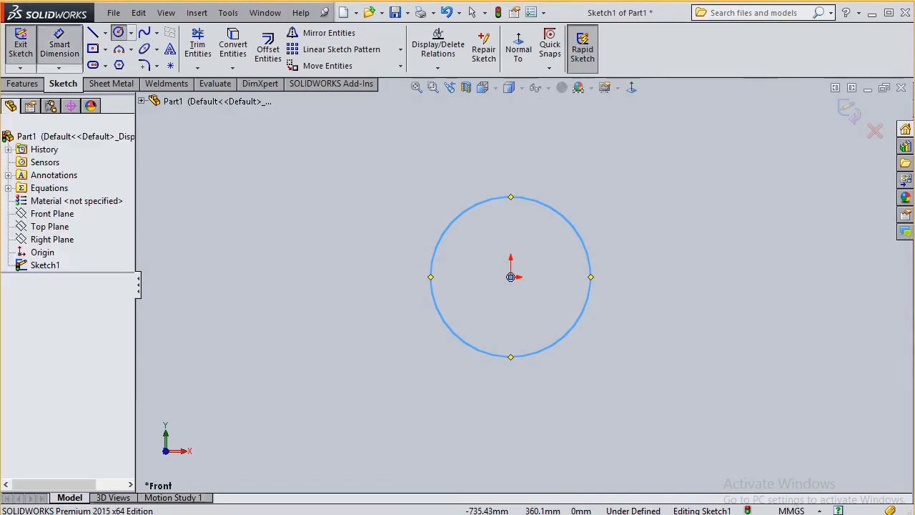
click(509, 197)
click(509, 174)
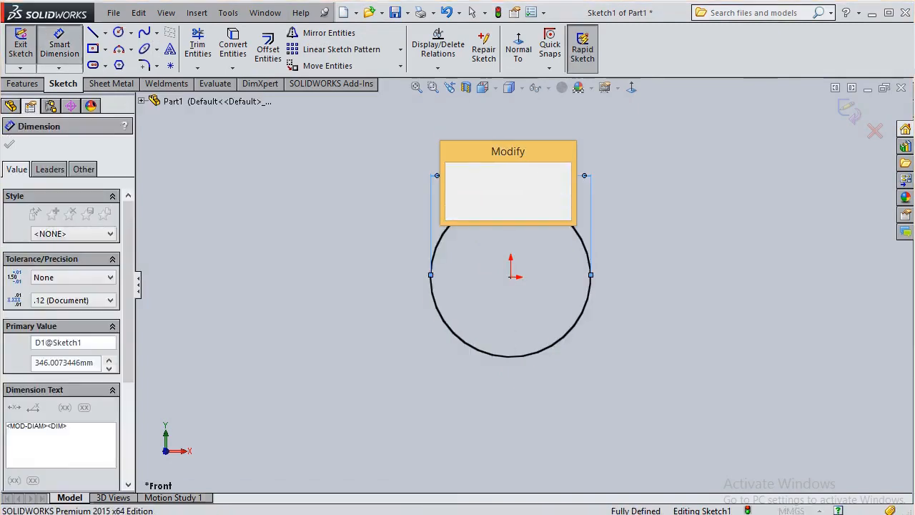
text(300)
key(Return)
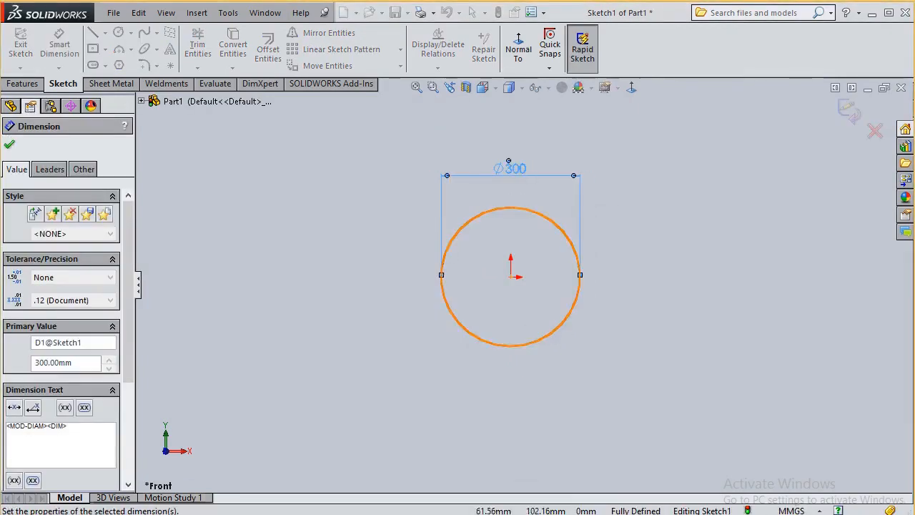
Move the circle by its center point horizontally to the left of the origin, and bring its center back onto the origin.
scroll(528, 293, up, 2)
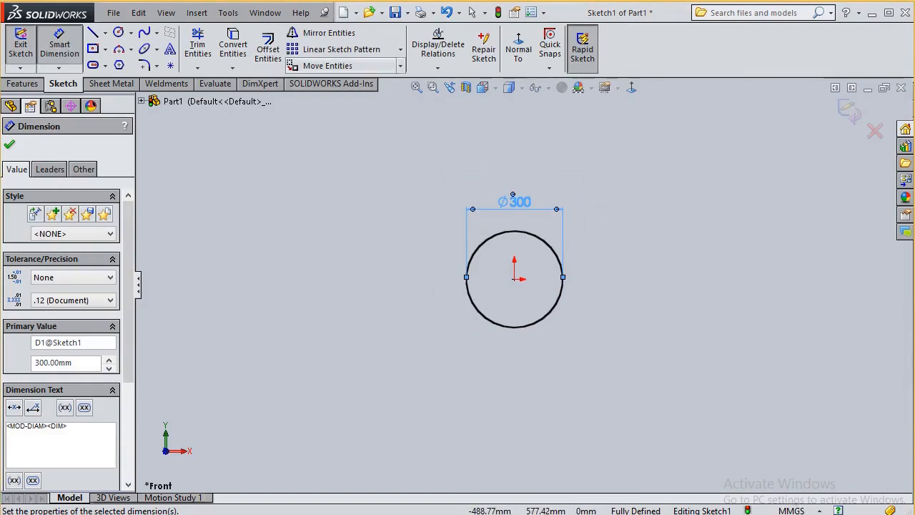
click(328, 65)
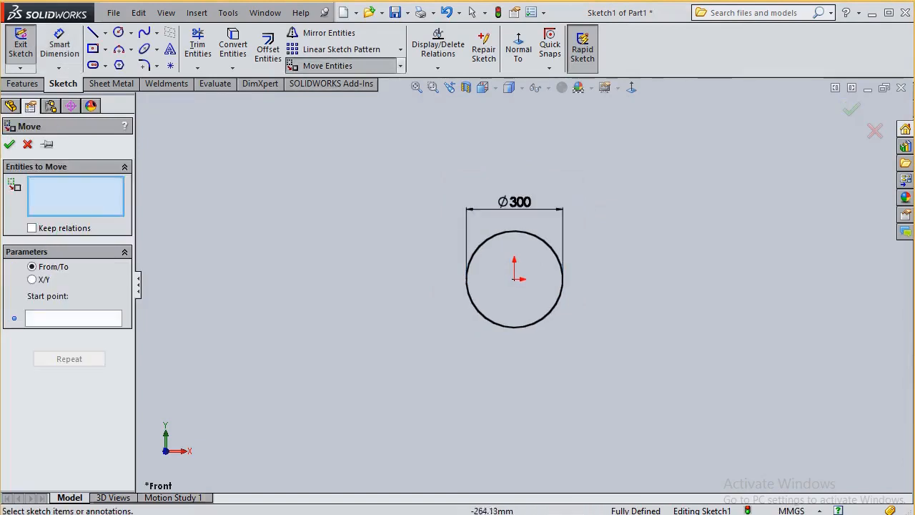
click(492, 240)
click(74, 318)
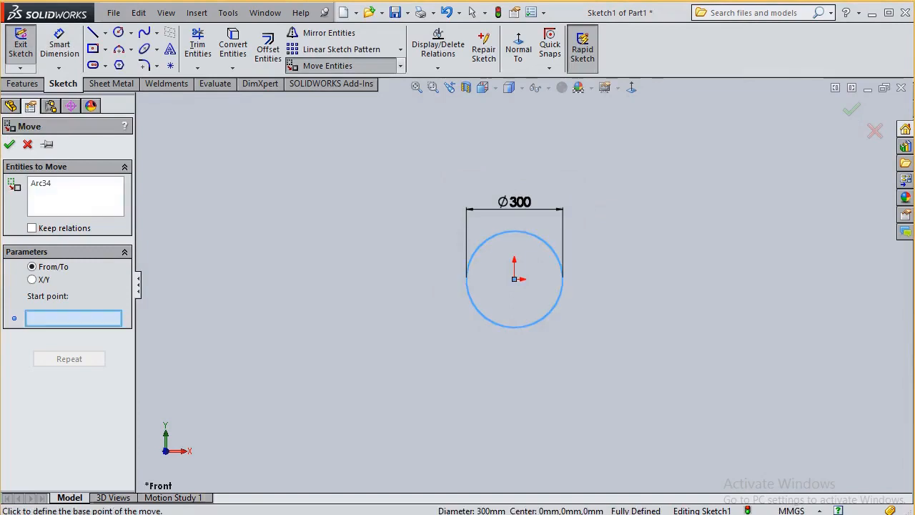
click(515, 279)
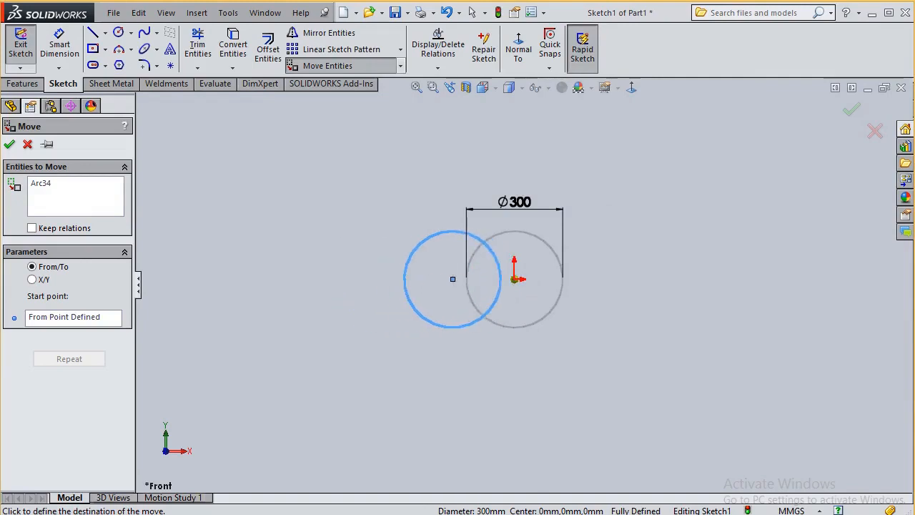
click(395, 279)
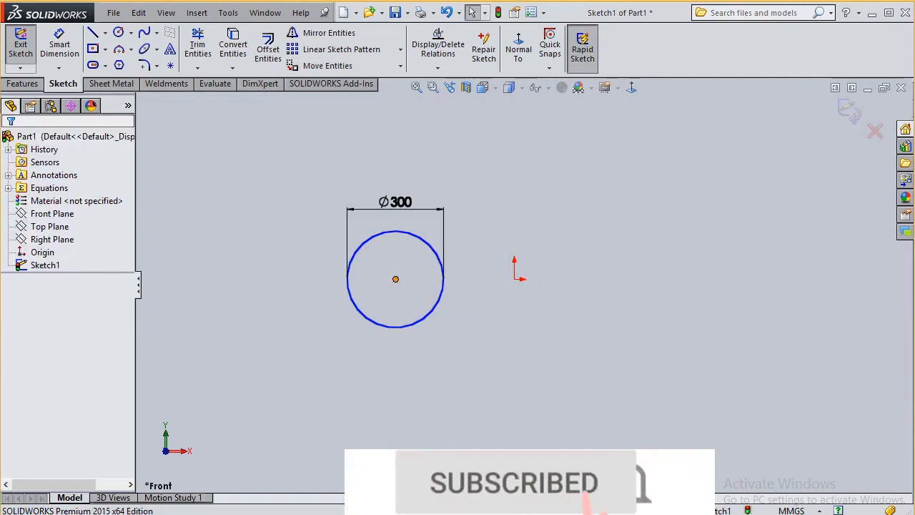
drag(396, 279, 515, 280)
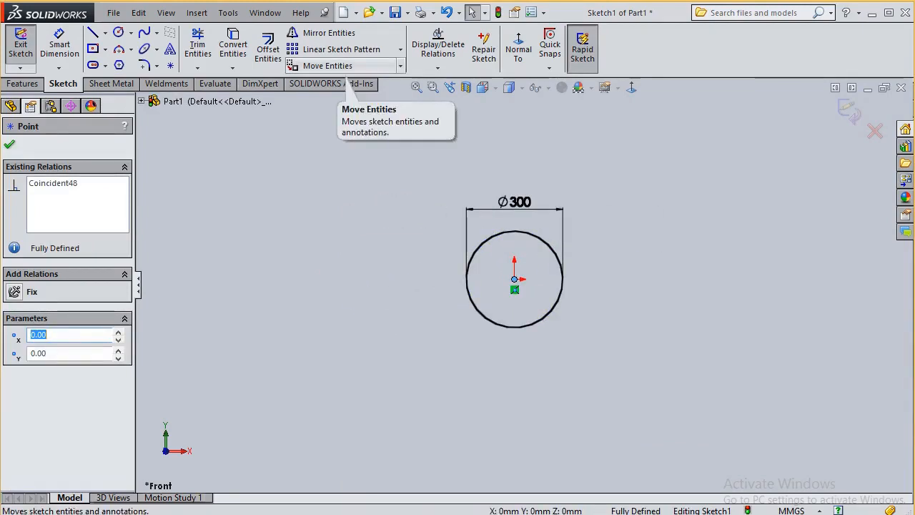
Copy the circle from its center to a point about 353 mm horizontally to the left of the origin.
click(400, 66)
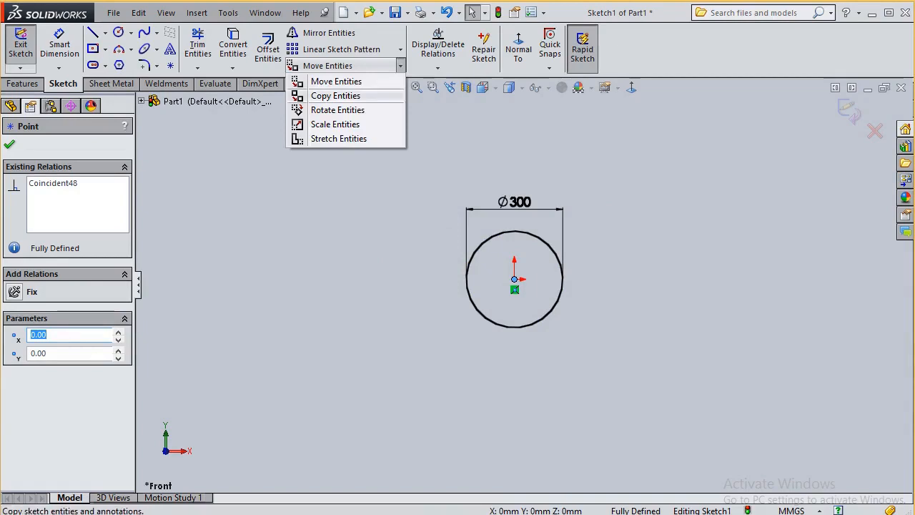
click(335, 95)
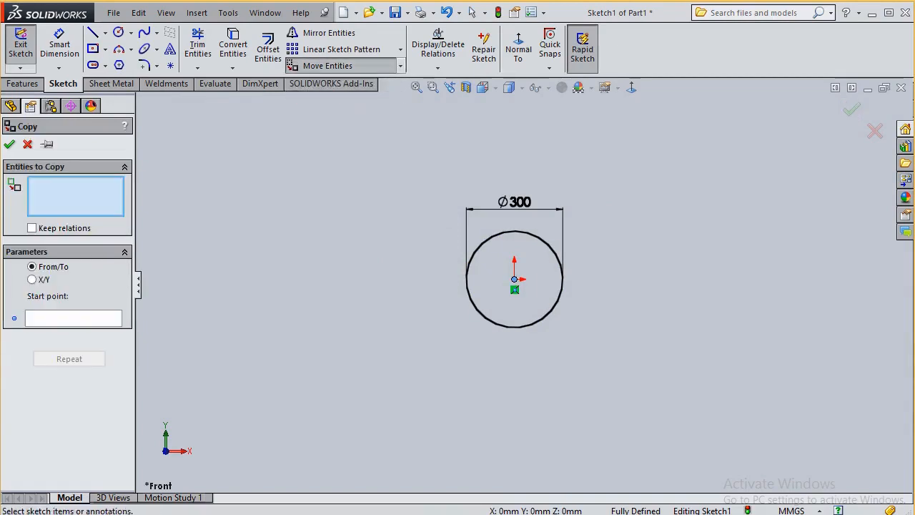
click(563, 278)
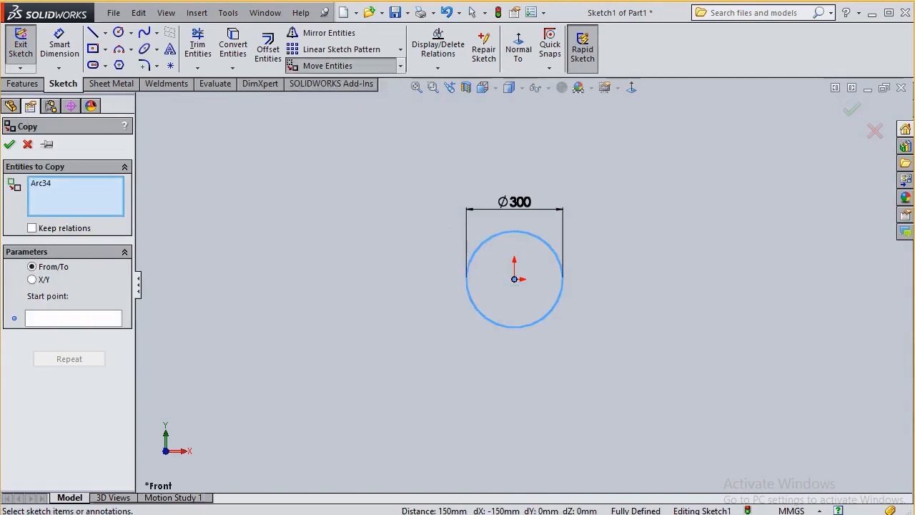
click(74, 318)
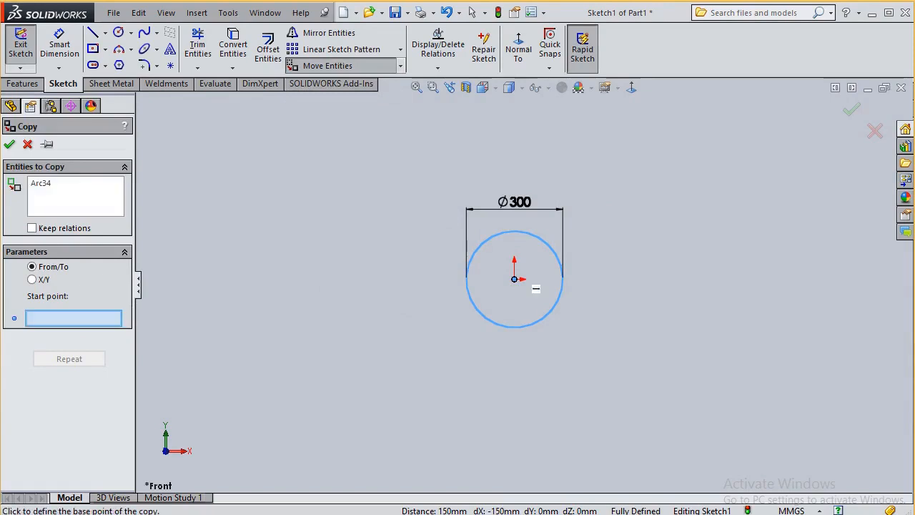
click(514, 279)
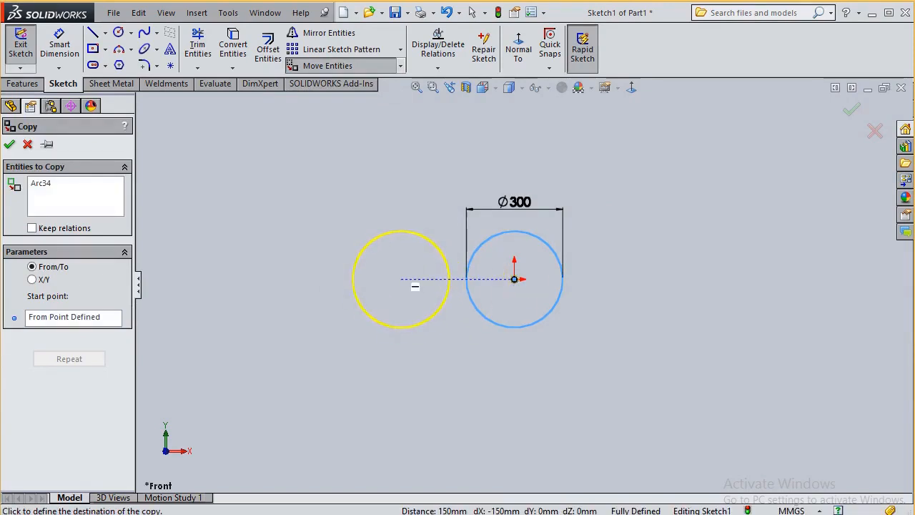
click(401, 279)
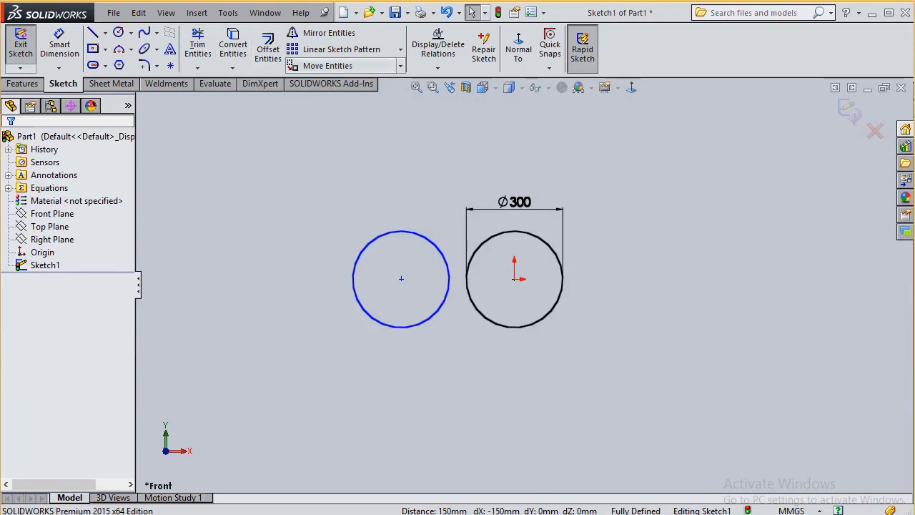
Rotate the copied circle 30 degrees about the origin.
click(400, 66)
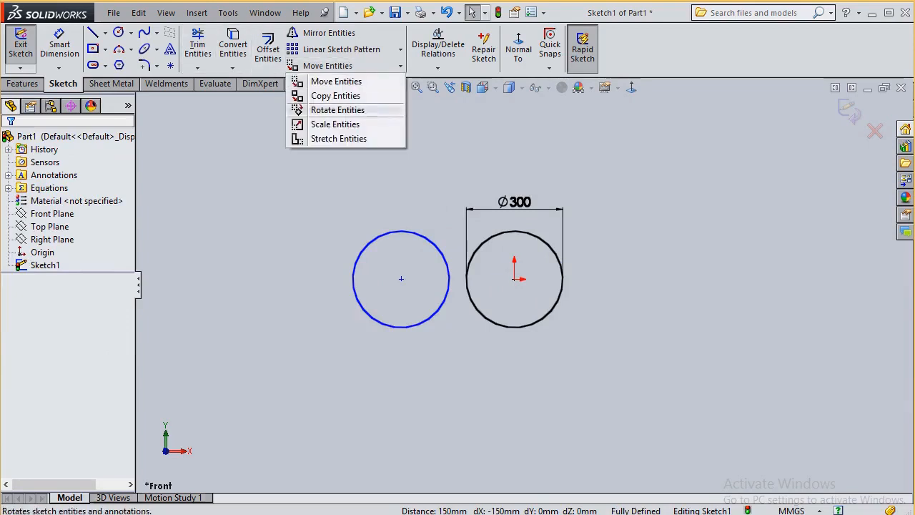
click(338, 110)
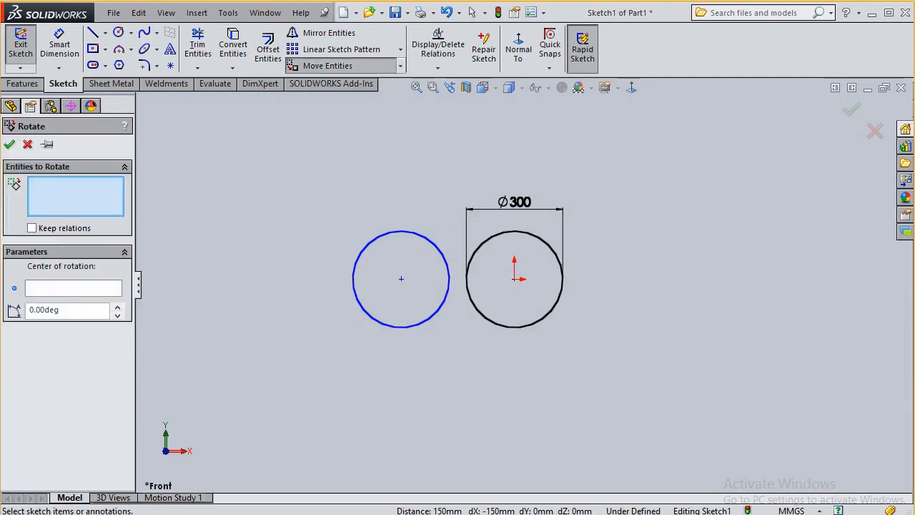
click(385, 235)
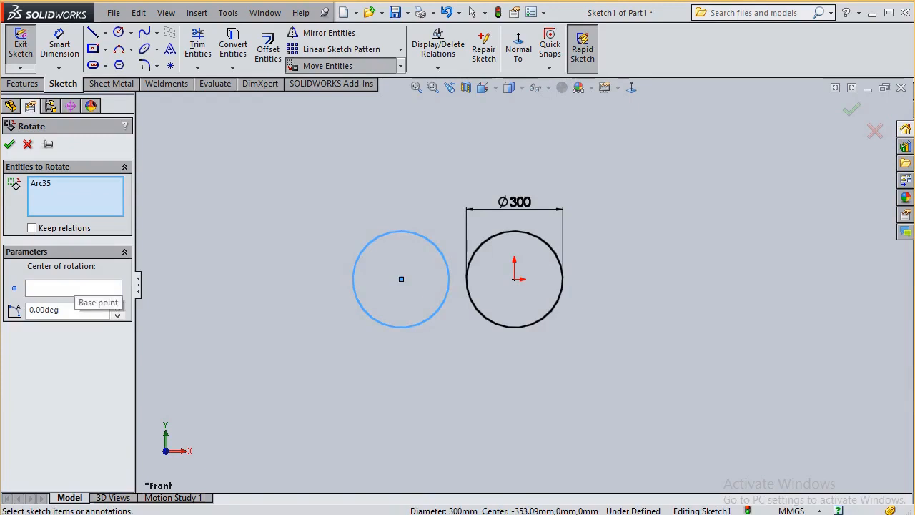
click(74, 287)
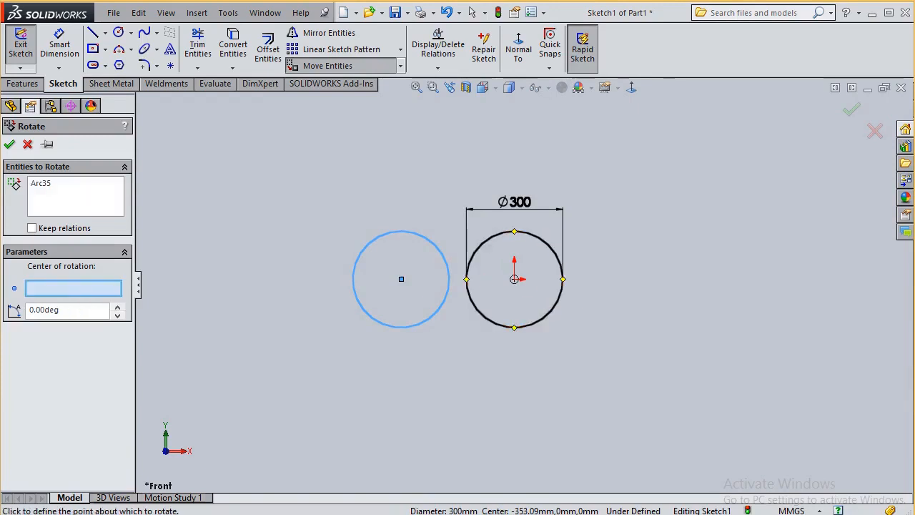
click(514, 279)
click(117, 306)
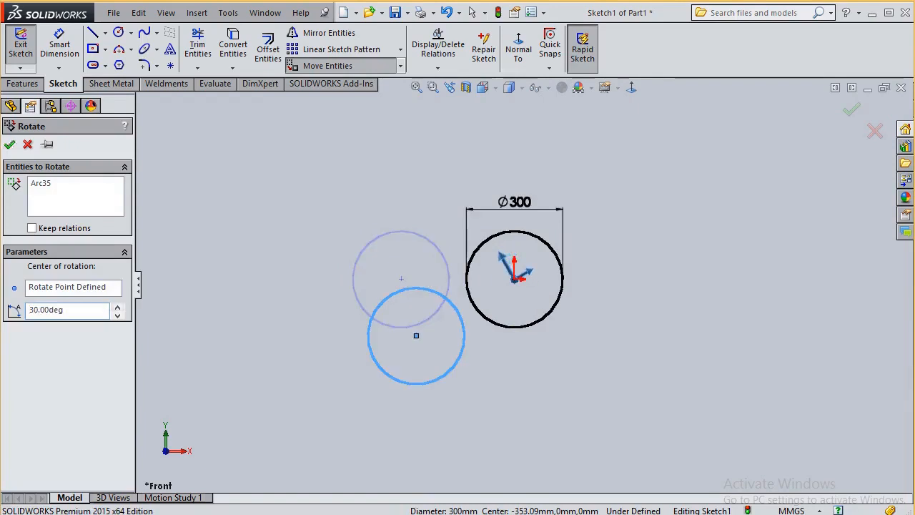
click(9, 144)
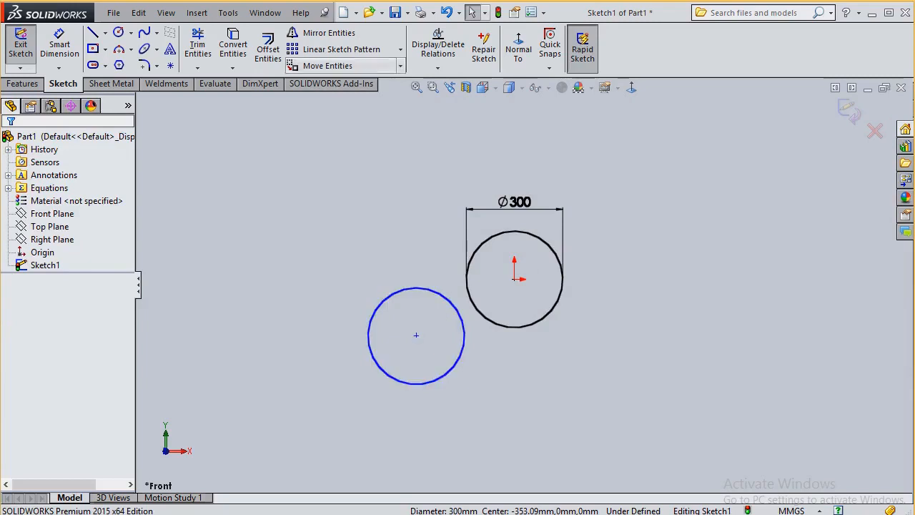
Scale the rotated circle by a factor of 2 about its own center point, without making a copy.
click(401, 65)
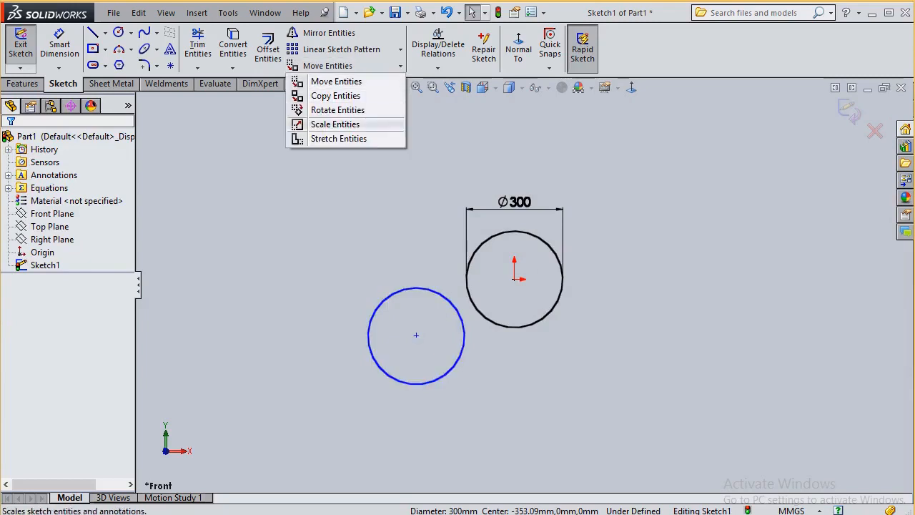
click(335, 123)
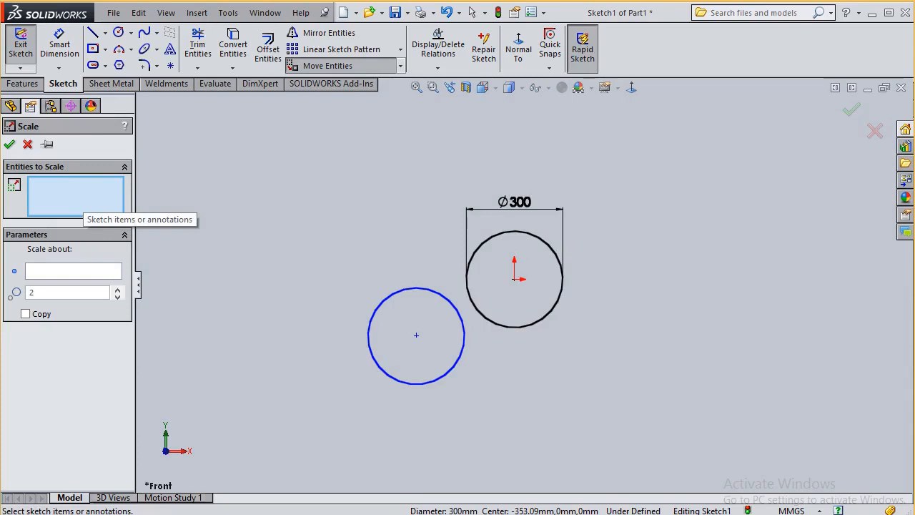
click(464, 335)
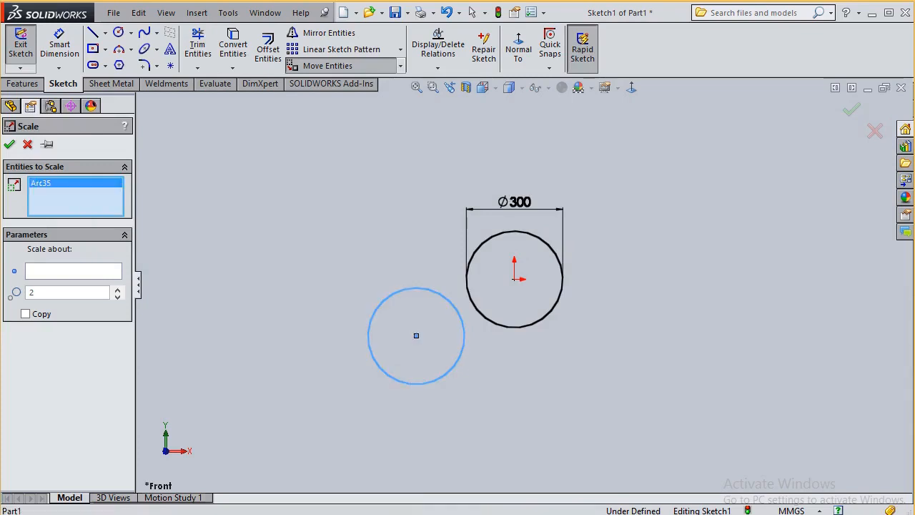
click(48, 272)
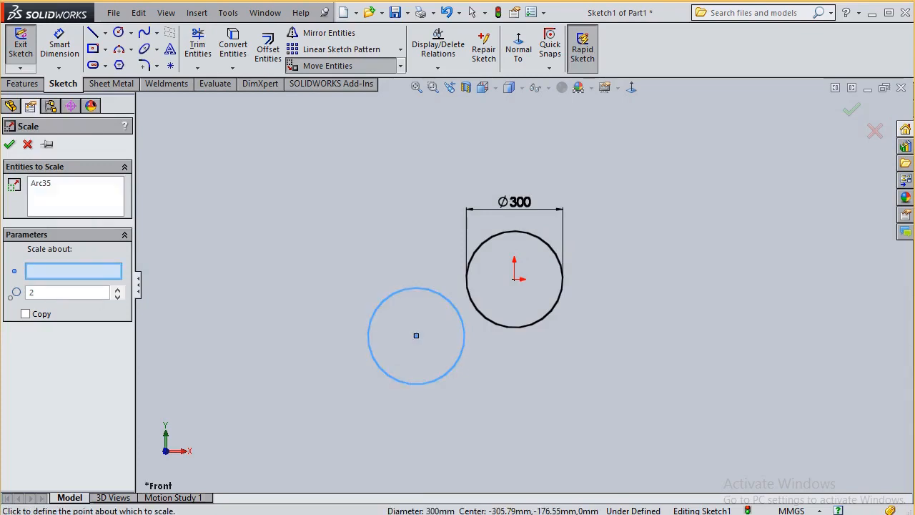
click(416, 335)
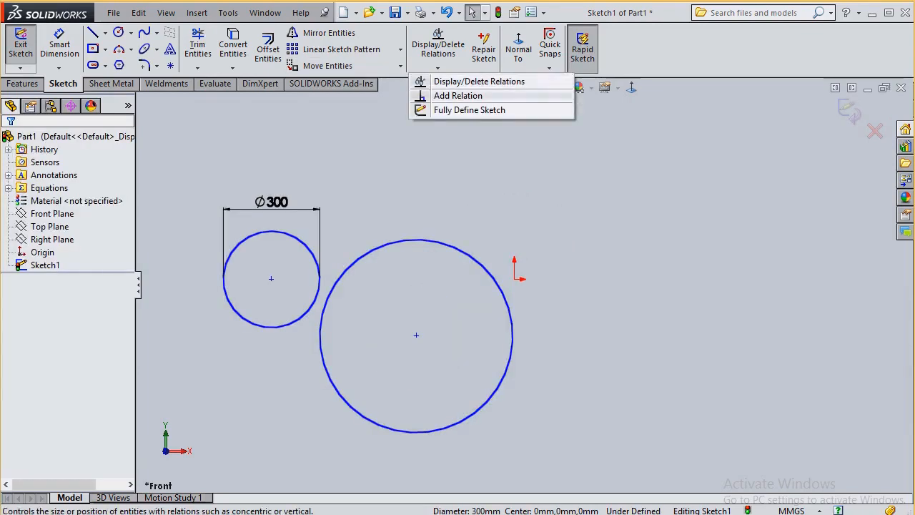
Add a coincident relation between the 300 mm circle's center and the origin.
click(457, 95)
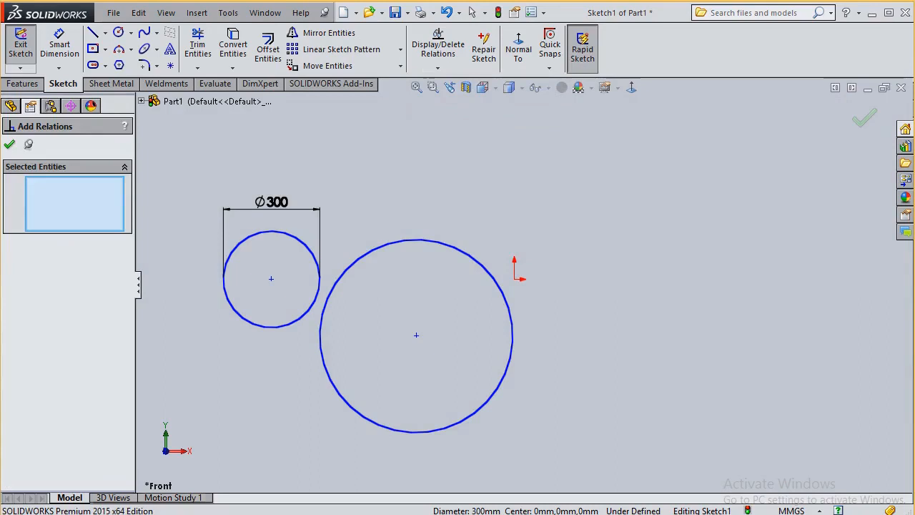
click(271, 279)
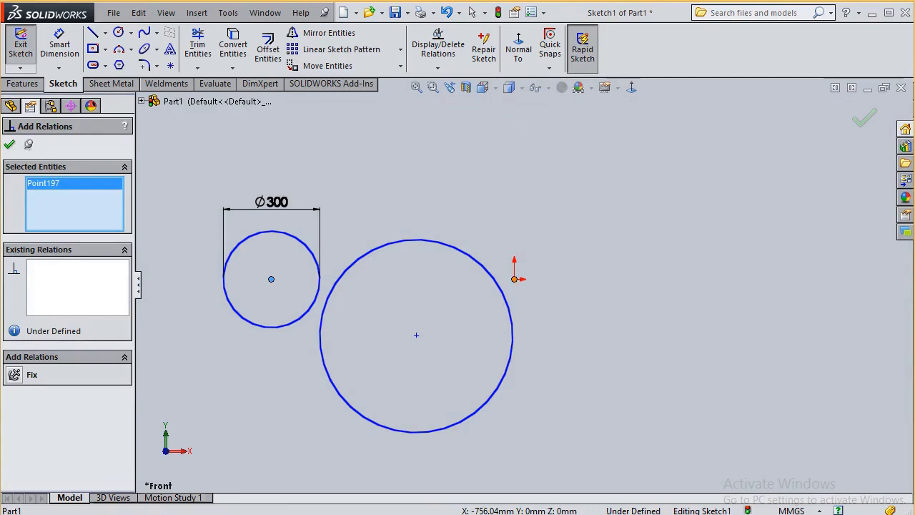
click(514, 279)
click(14, 407)
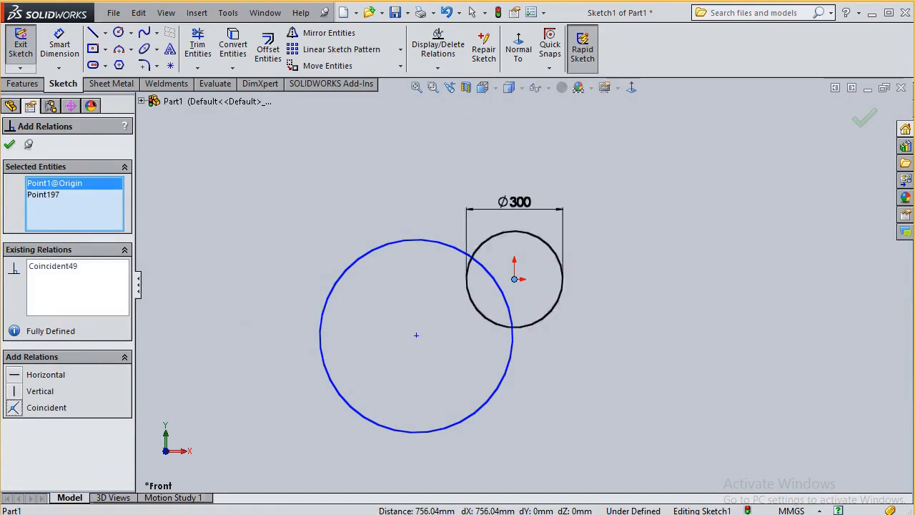
Add a horizontal relation between the centers of the large circle and the 300 mm circle.
click(416, 335)
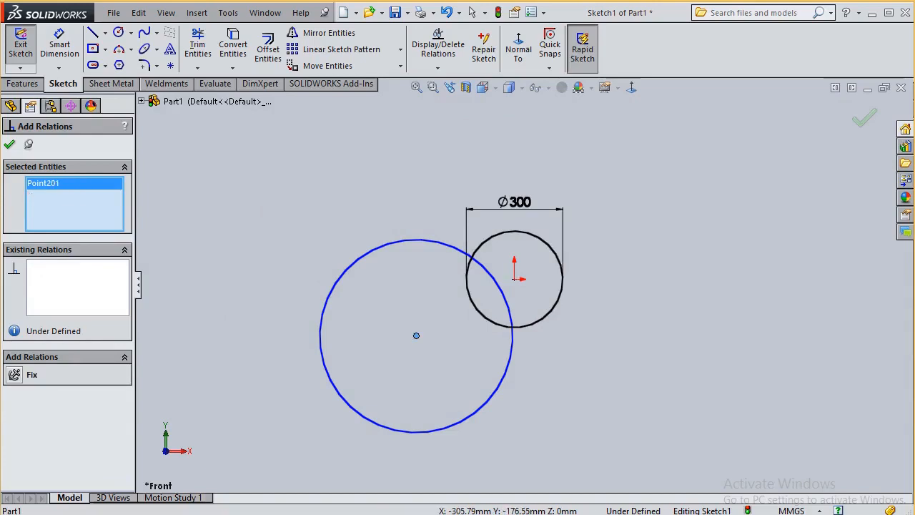
click(515, 278)
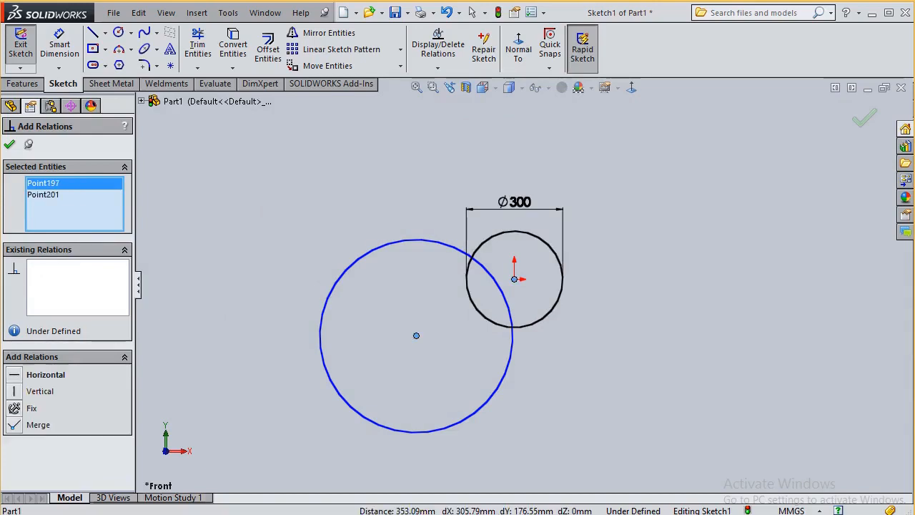
click(14, 374)
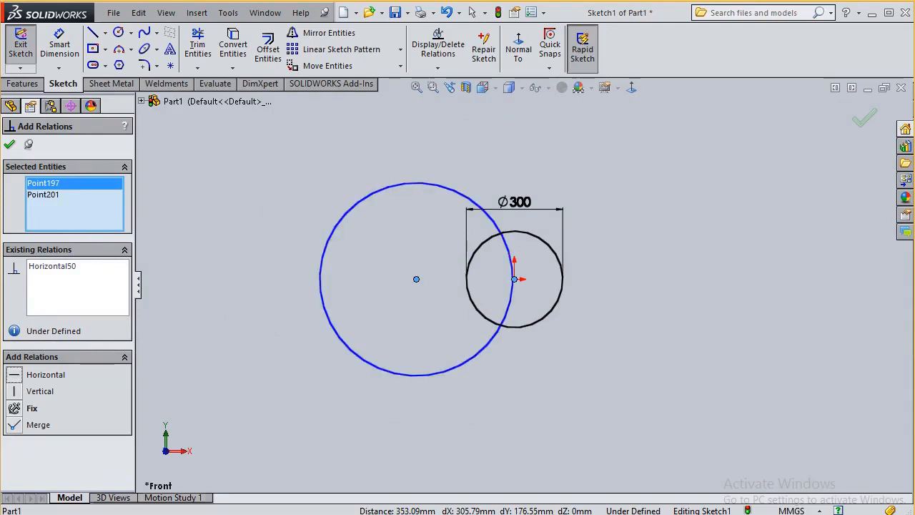
click(14, 424)
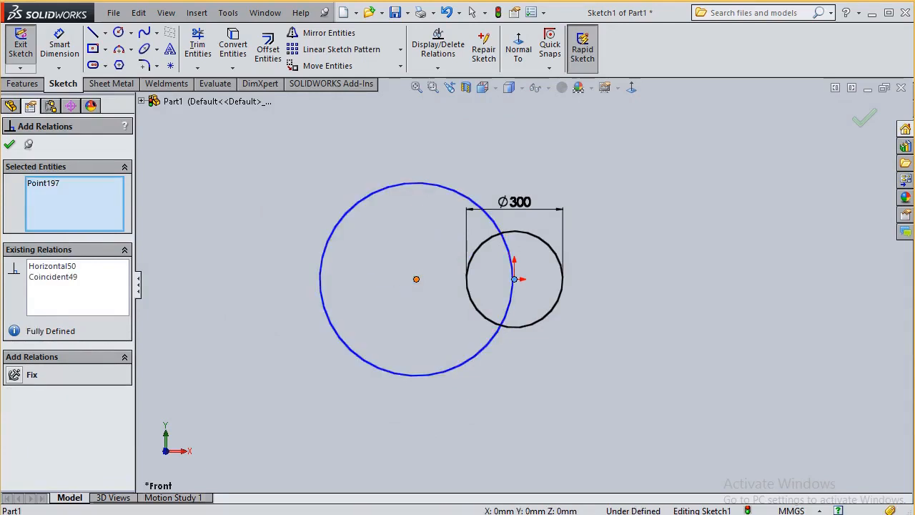
click(417, 279)
click(320, 279)
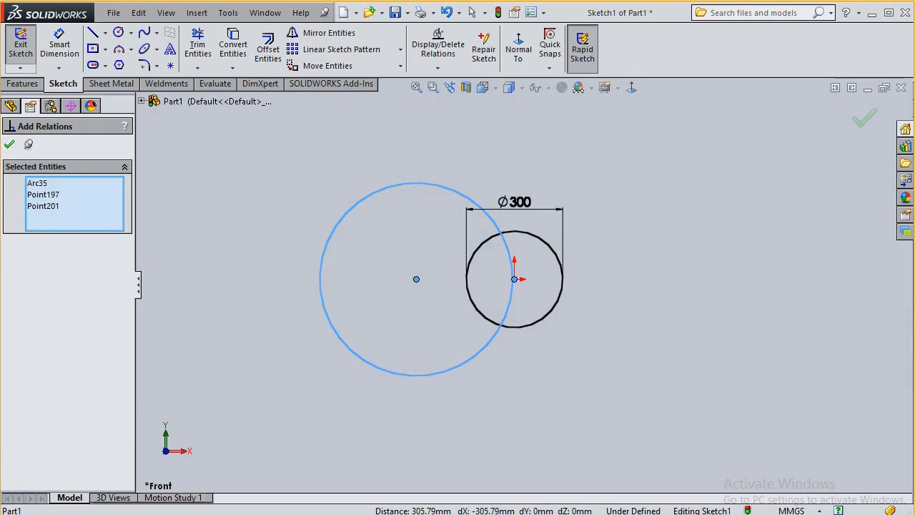
click(9, 145)
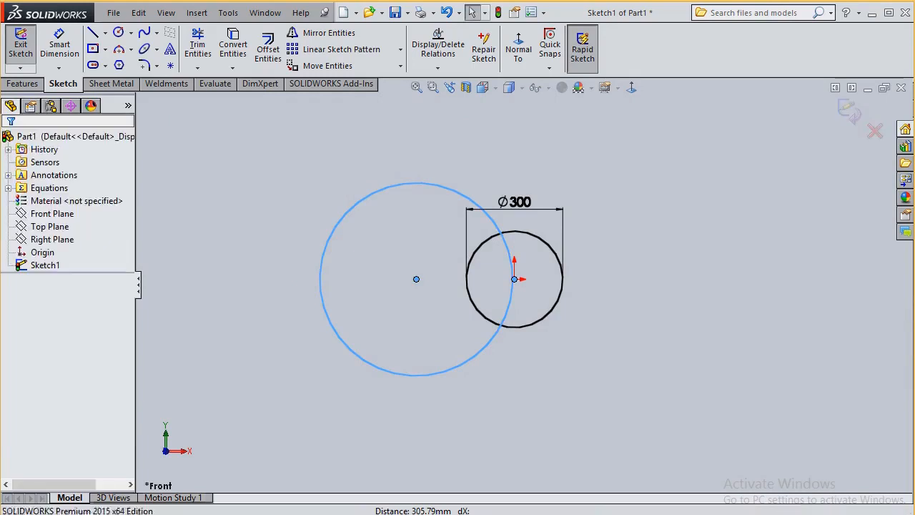
Delete the coincident relation at the 300 mm circle's center, then test moving the large circle horizontally left and undo that move.
click(416, 279)
ctrl+click(514, 279)
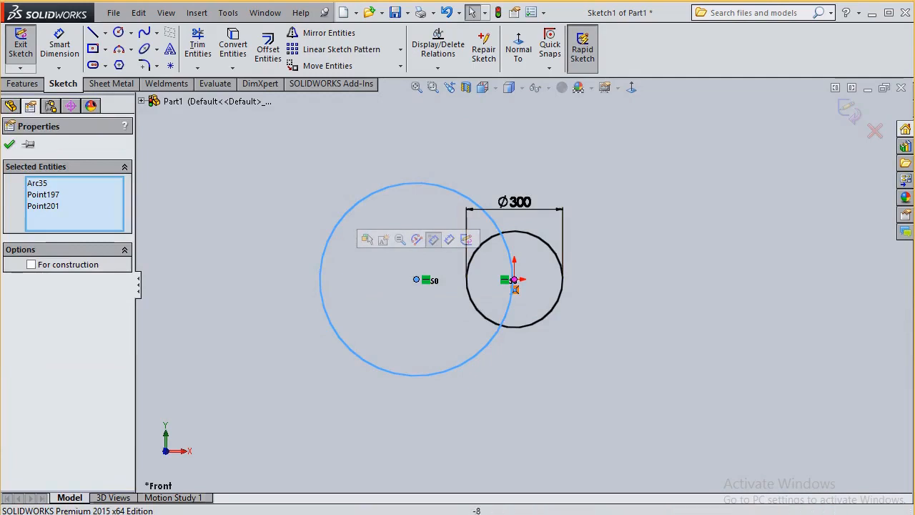
click(514, 290)
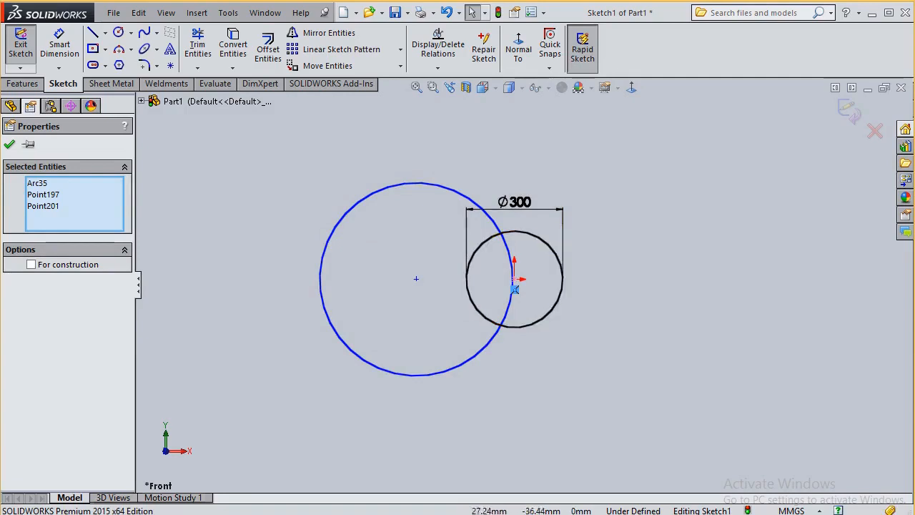
right_click(515, 294)
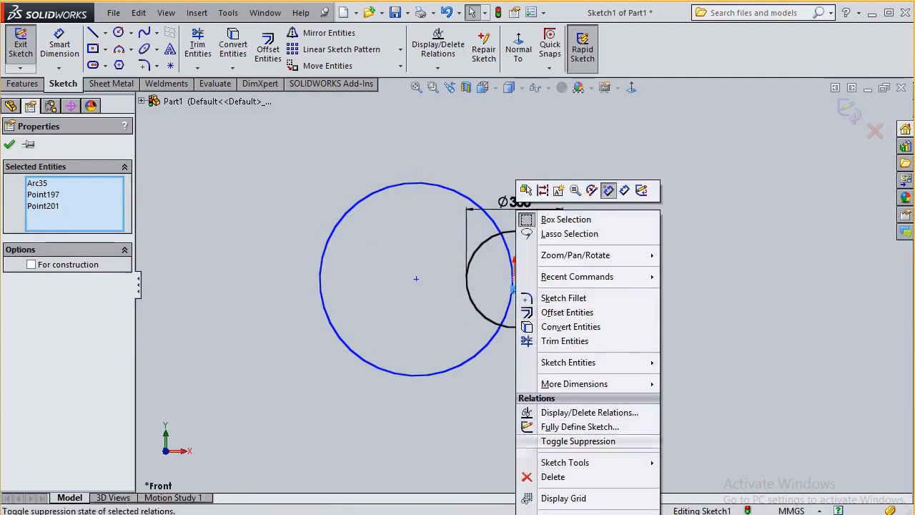
click(550, 476)
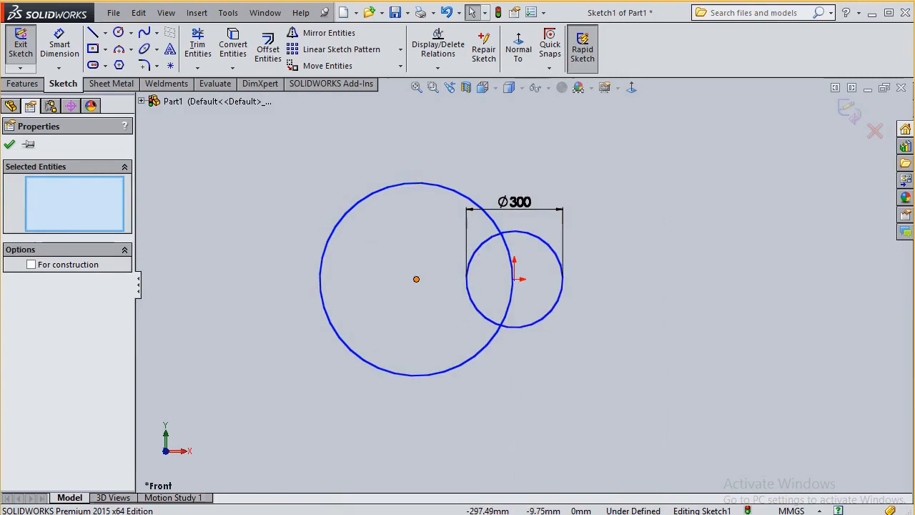
drag(416, 278, 375, 278)
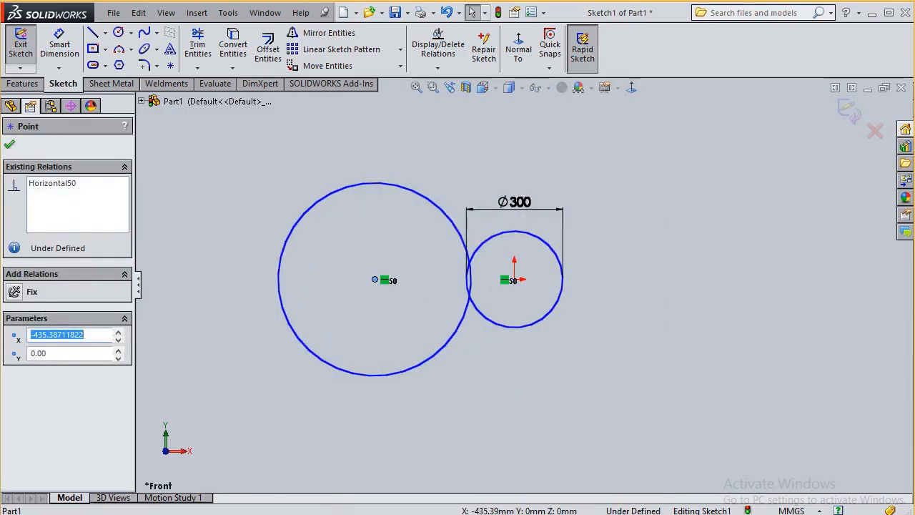
key(ctrl+z)
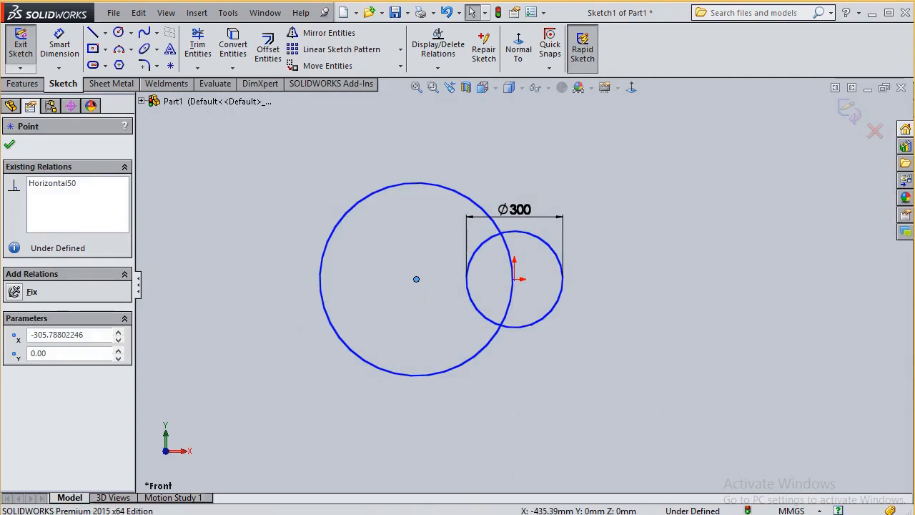
Delete the horizontal relation between the two circle centers, and move the large circle's center left to about X -469 mm, Y 0.
click(437, 68)
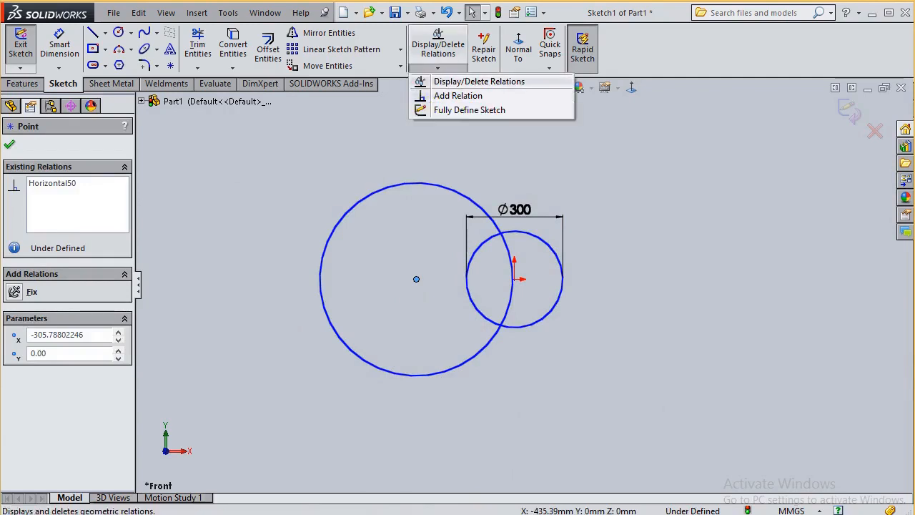
click(479, 81)
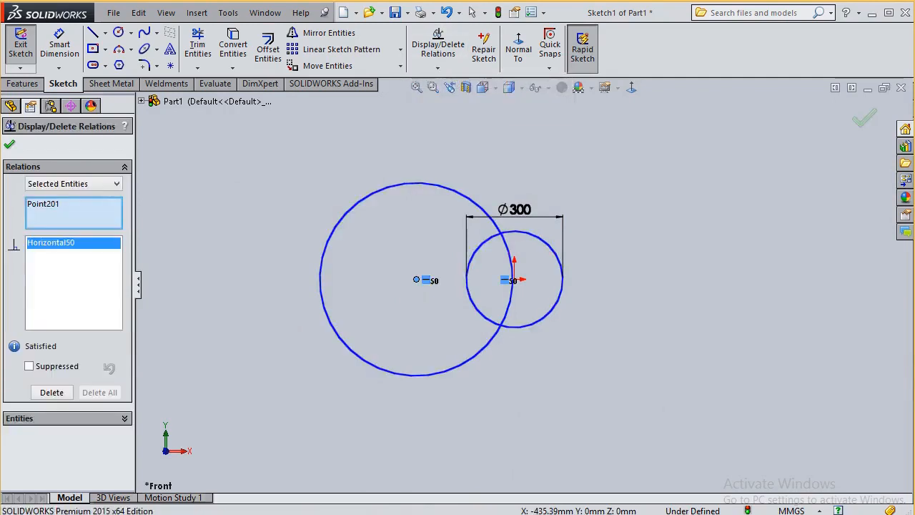
click(513, 280)
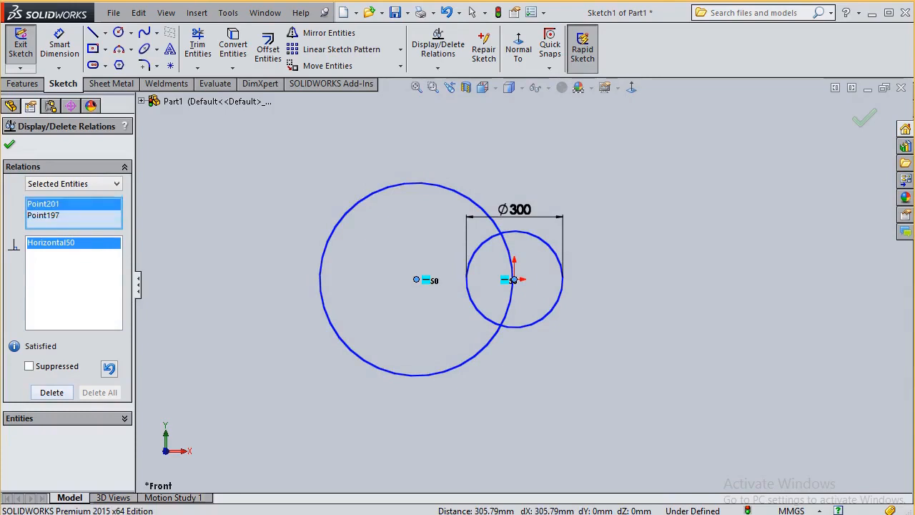
click(52, 392)
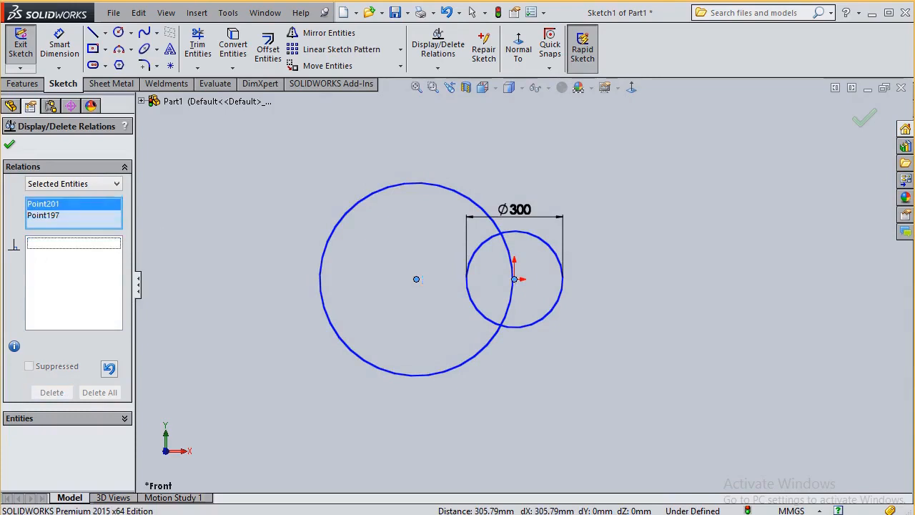
click(44, 215)
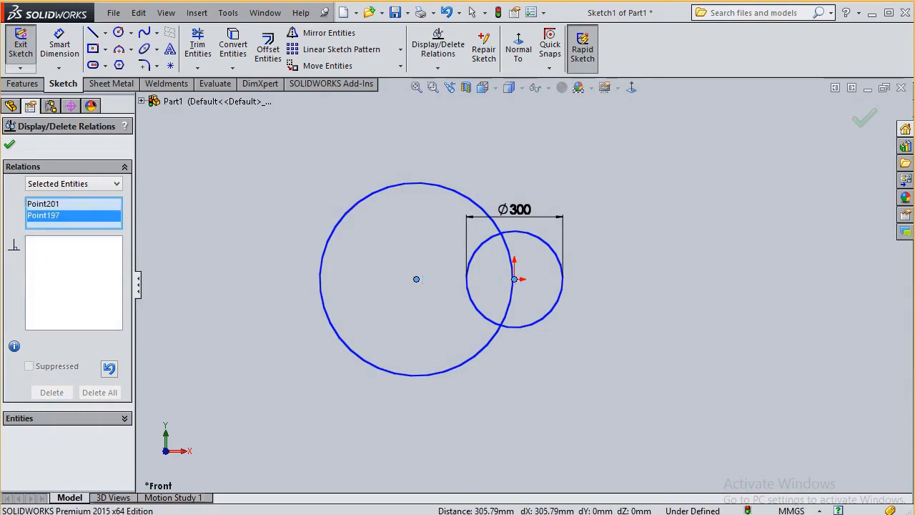
click(44, 204)
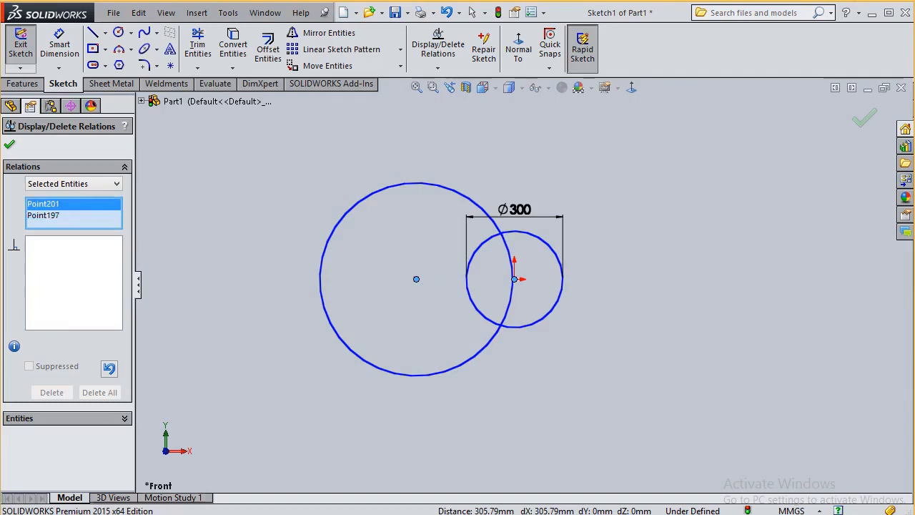
click(10, 145)
drag(417, 279, 364, 278)
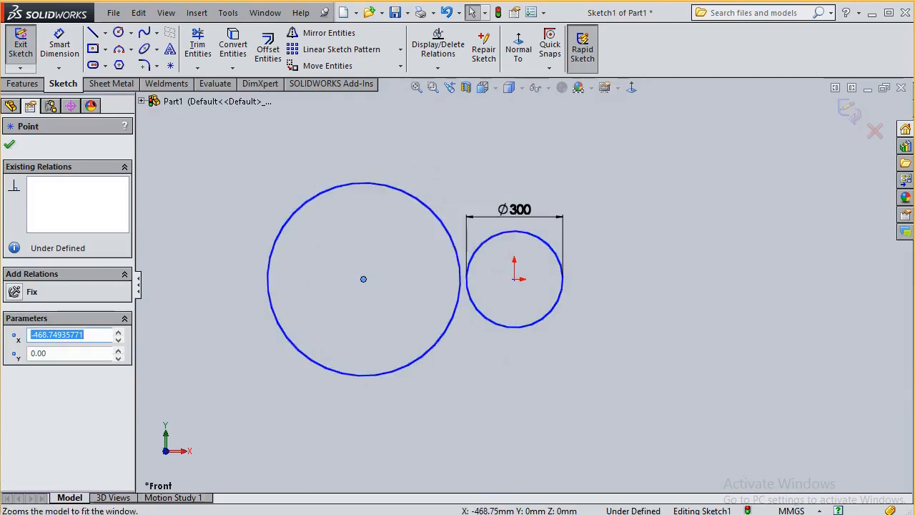
Fully define only the large circle and its center point using Fully Define Sketch with the Selected entities option.
click(438, 68)
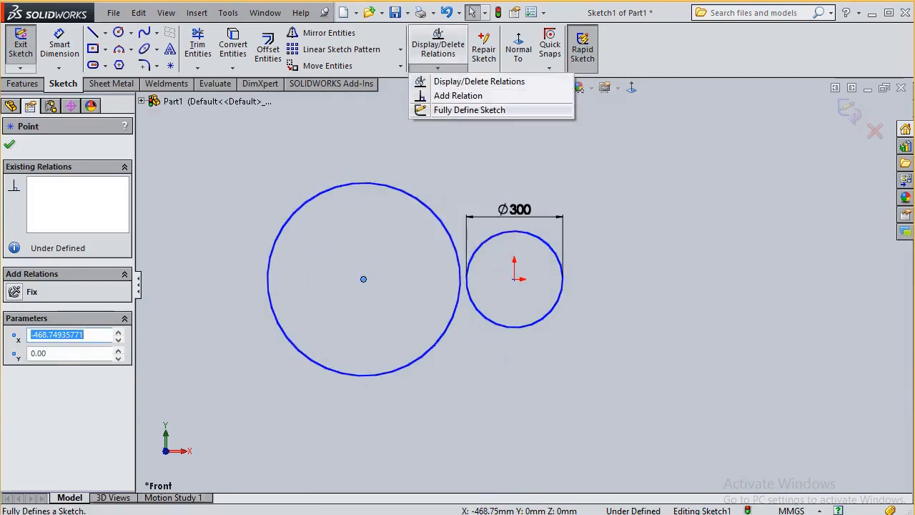
click(469, 109)
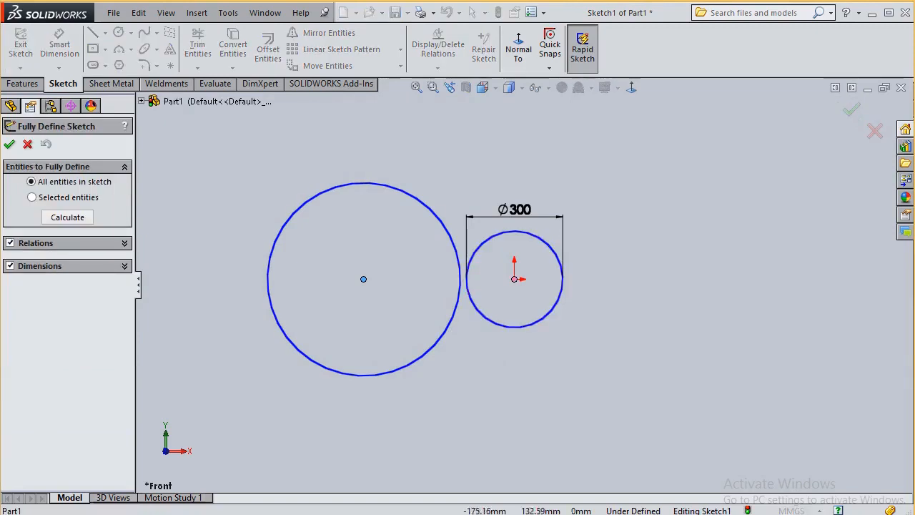
click(32, 198)
click(293, 213)
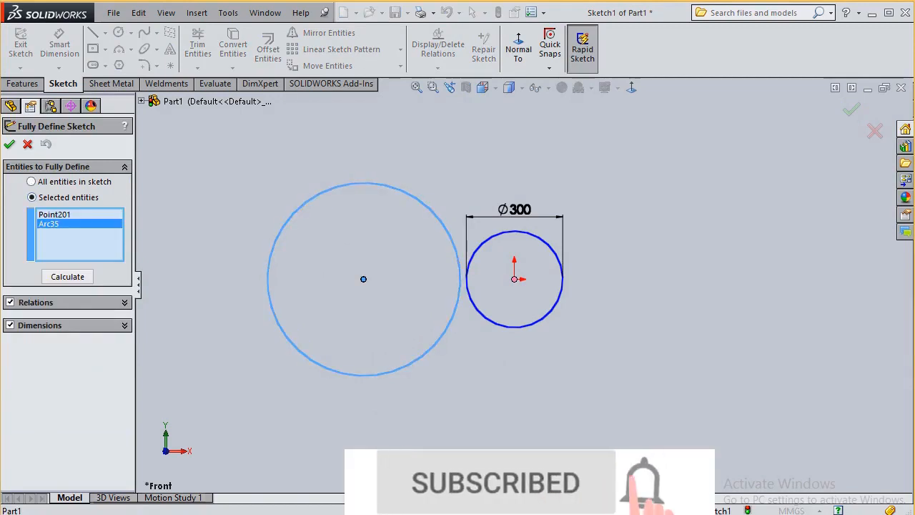
click(9, 145)
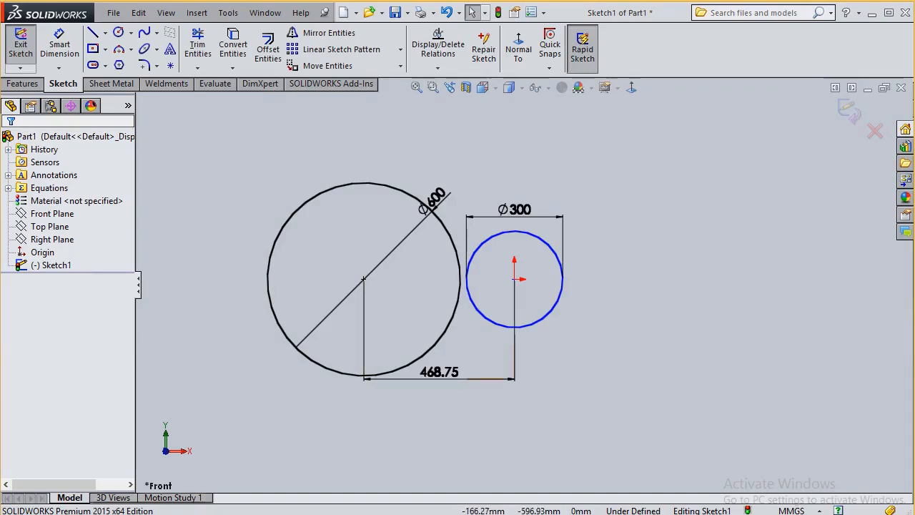
Fully define the 300 mm circle with Fully Define Sketch, and exit the sketch.
click(559, 290)
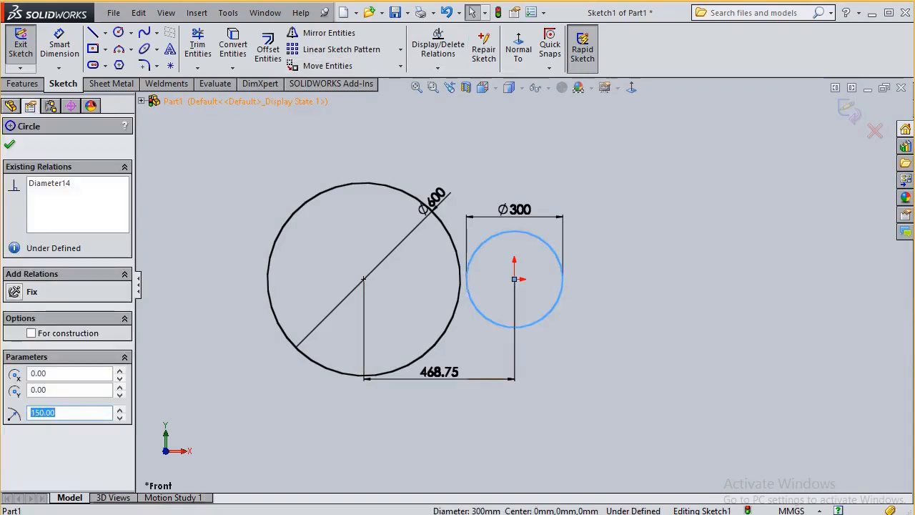
click(438, 68)
click(465, 108)
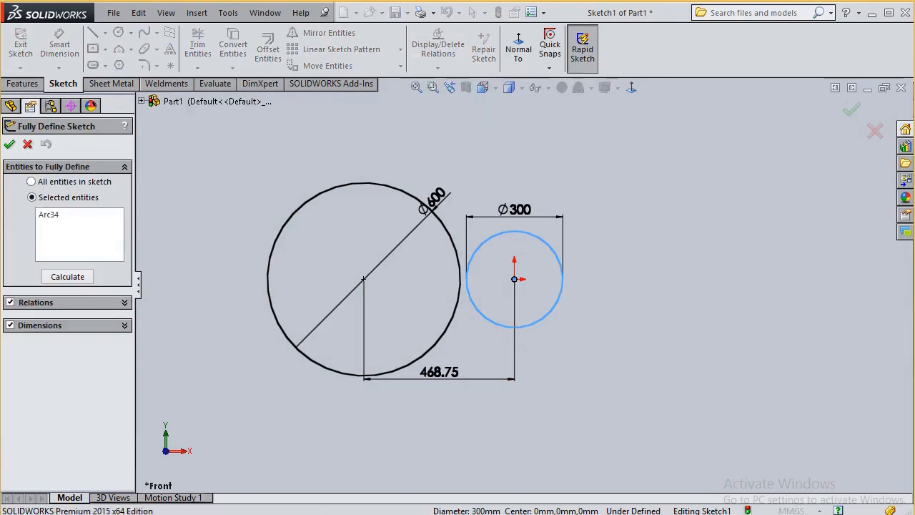
click(9, 144)
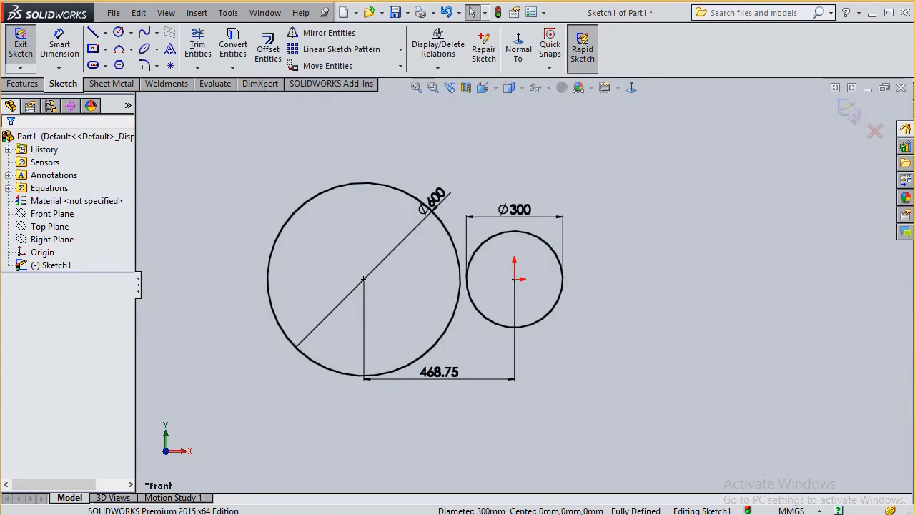
click(850, 112)
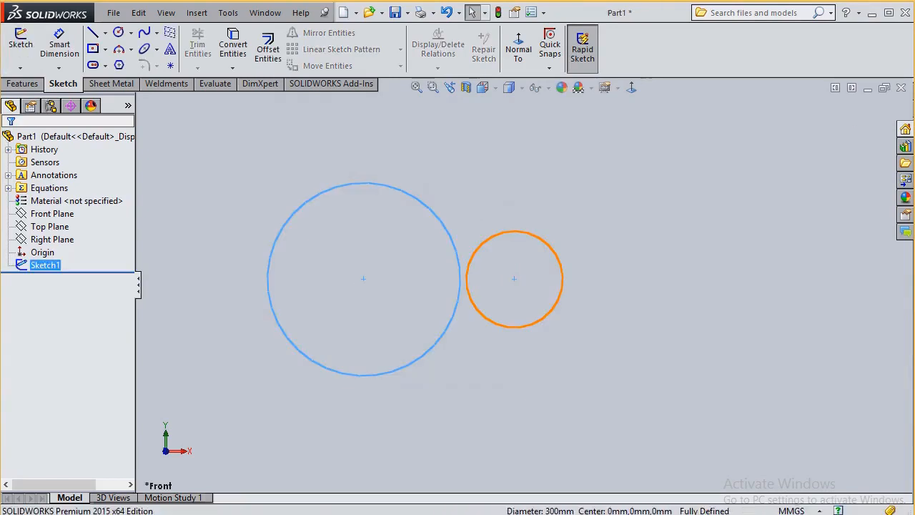